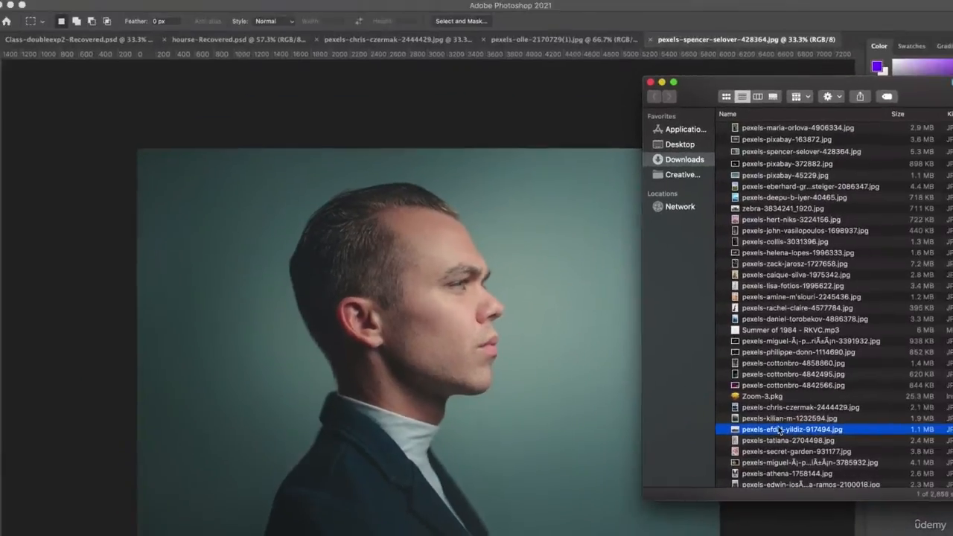
Step: Place the pexels-efdal-yildiz-917494 forest image over the portrait at about 157% scale and shift it slightly upward
drag(778, 430, 310, 353)
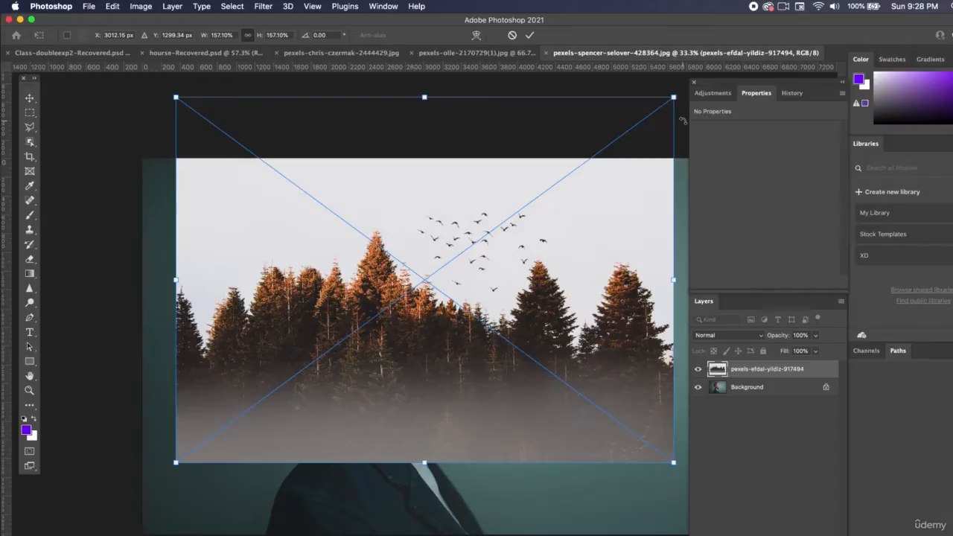
key(Return)
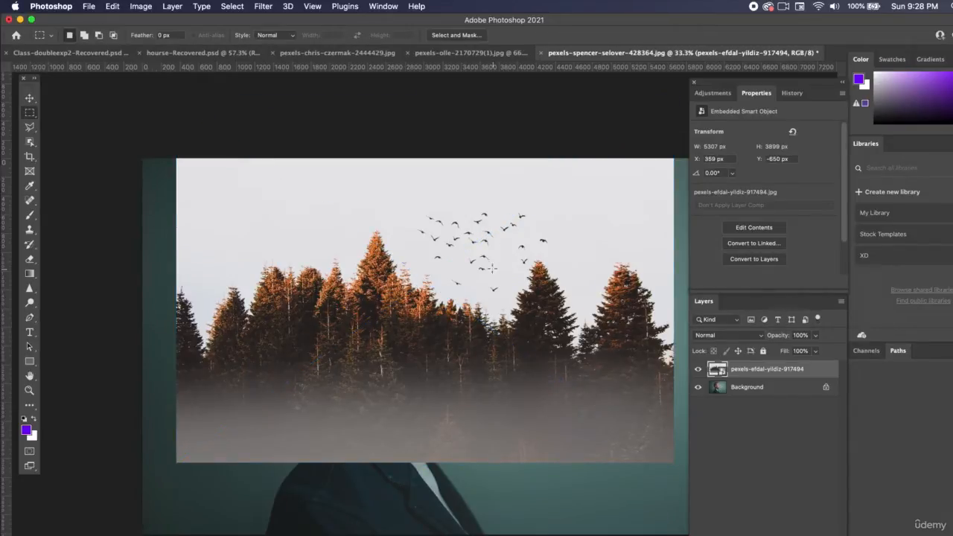
click(30, 97)
drag(470, 270, 488, 264)
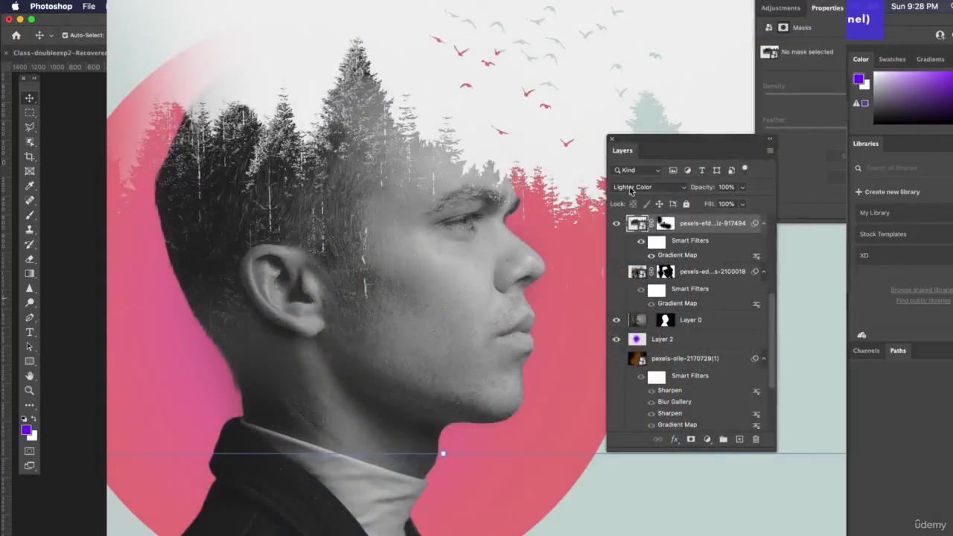
Step: Set the forest layer's blending mode to Screen
click(629, 189)
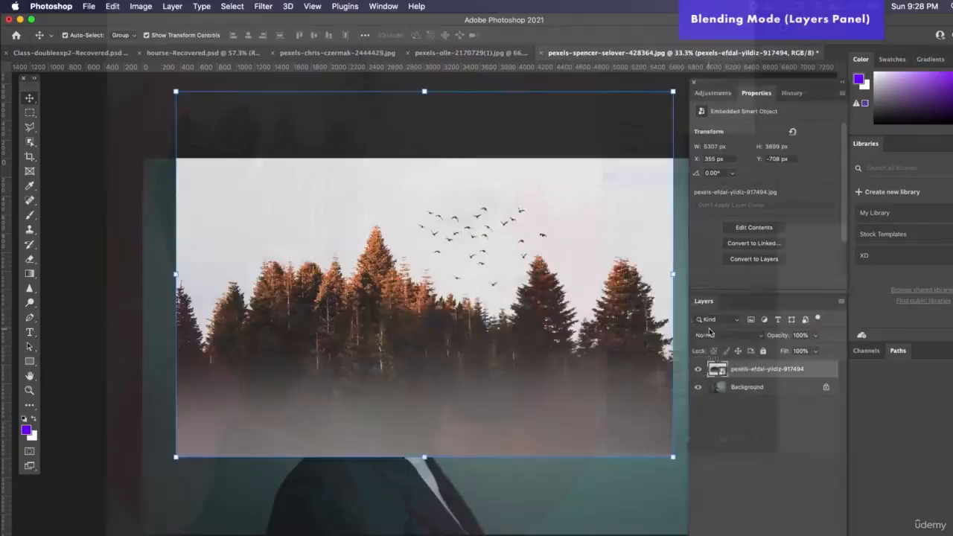
click(718, 334)
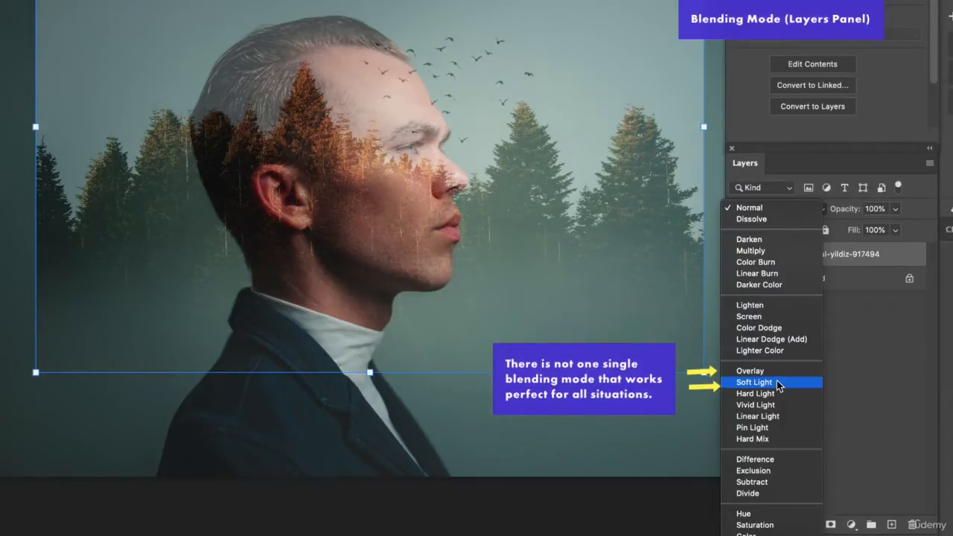
click(767, 317)
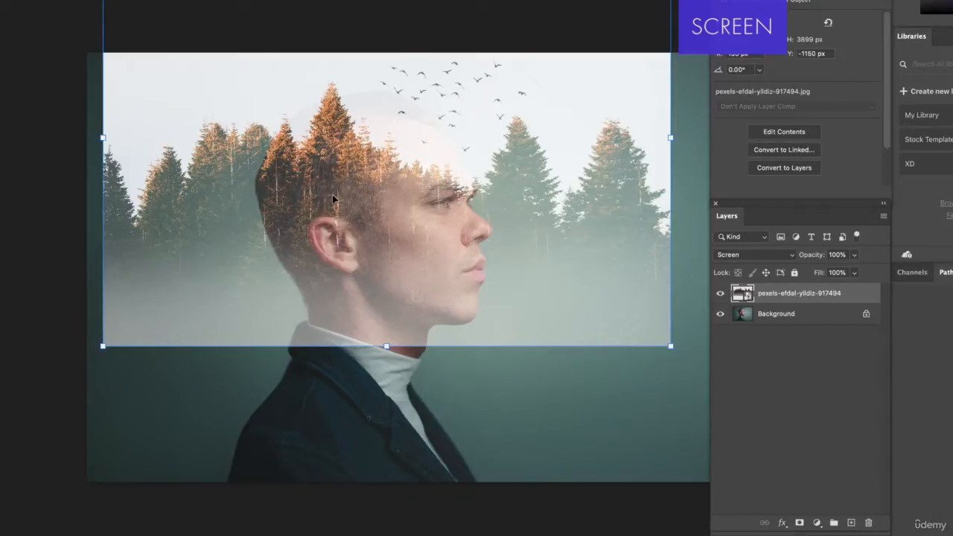
Step: Try different forest layer positions over the portrait, ending with the trees lowered across the man's ear and mouth
mouse_move(345, 164)
mouse_down()
mouse_move(357, 159)
mouse_move(351, 164)
mouse_up()
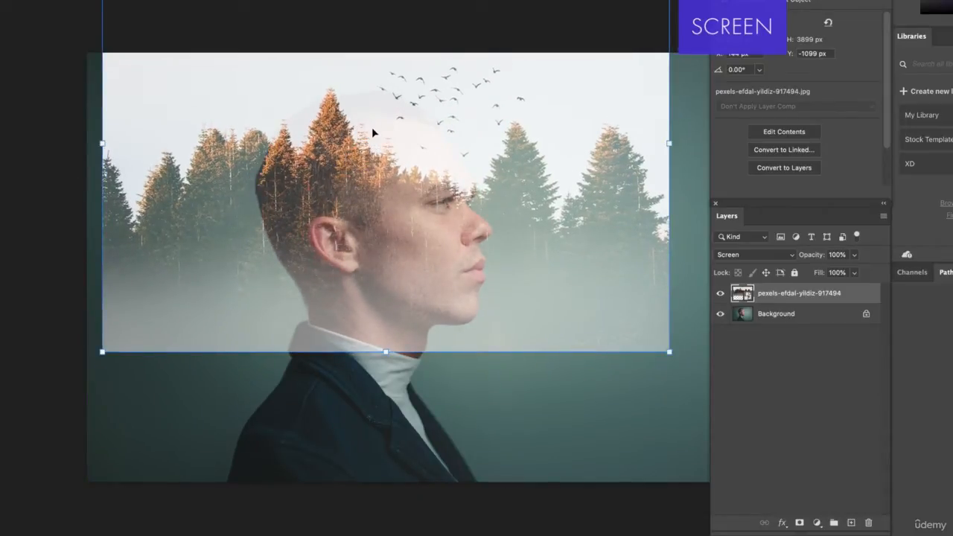
drag(392, 178, 386, 163)
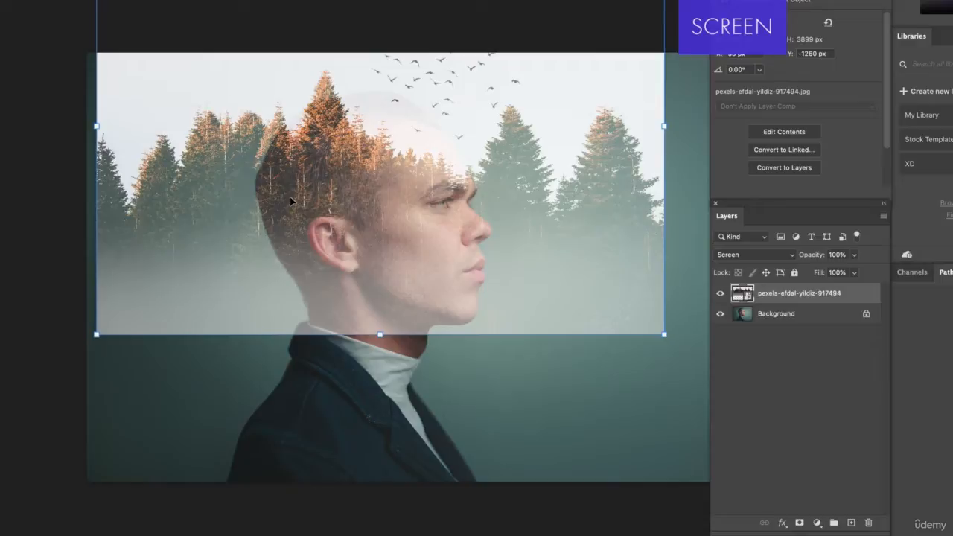
drag(327, 187, 348, 275)
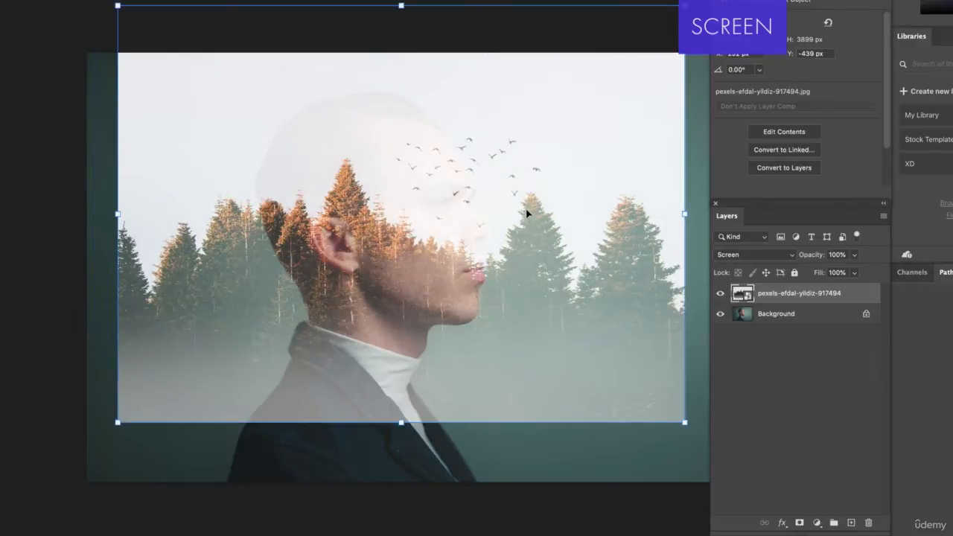
Step: Hide the forest layer and convert the locked Background portrait into a regular layer
click(722, 295)
double_click(806, 314)
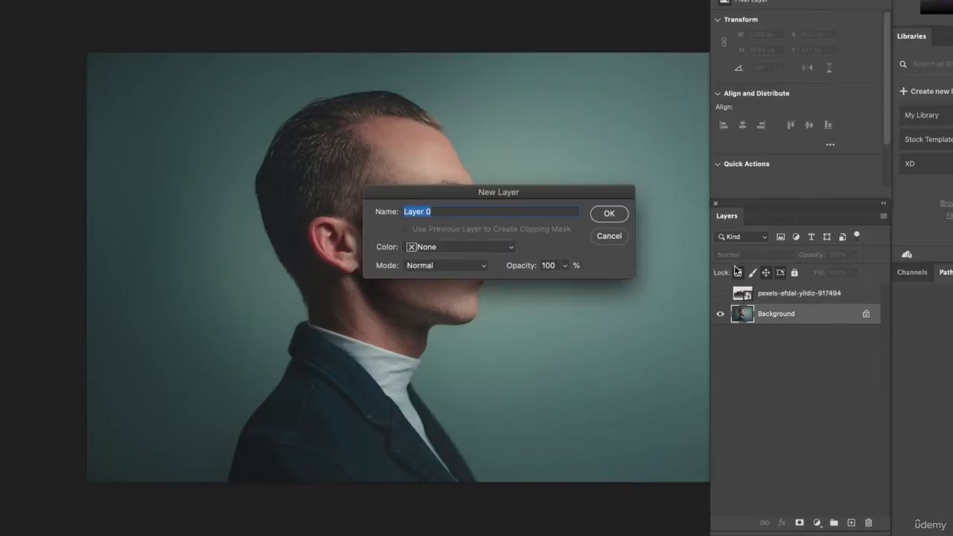
click(610, 212)
click(399, 41)
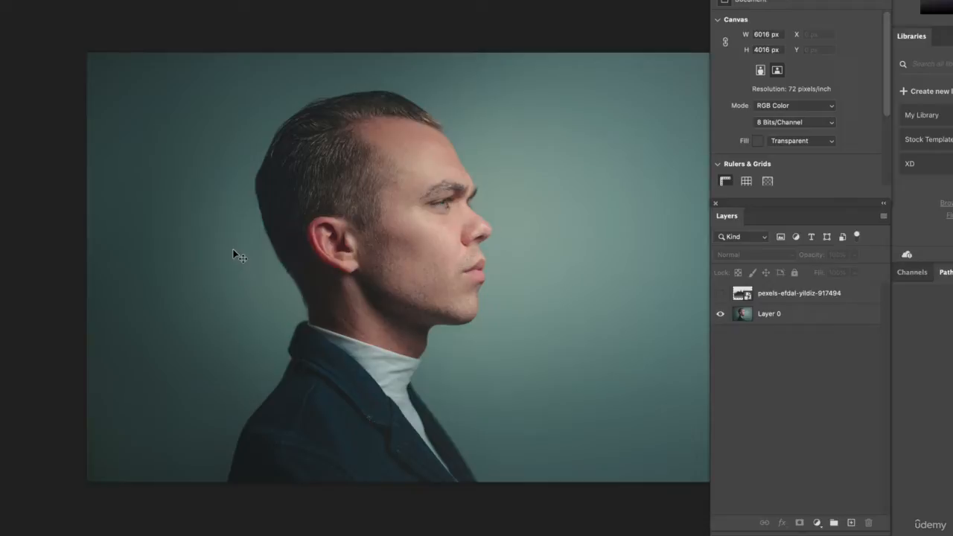
Step: Create an automatic Subject selection of the man on the portrait layer
click(186, 231)
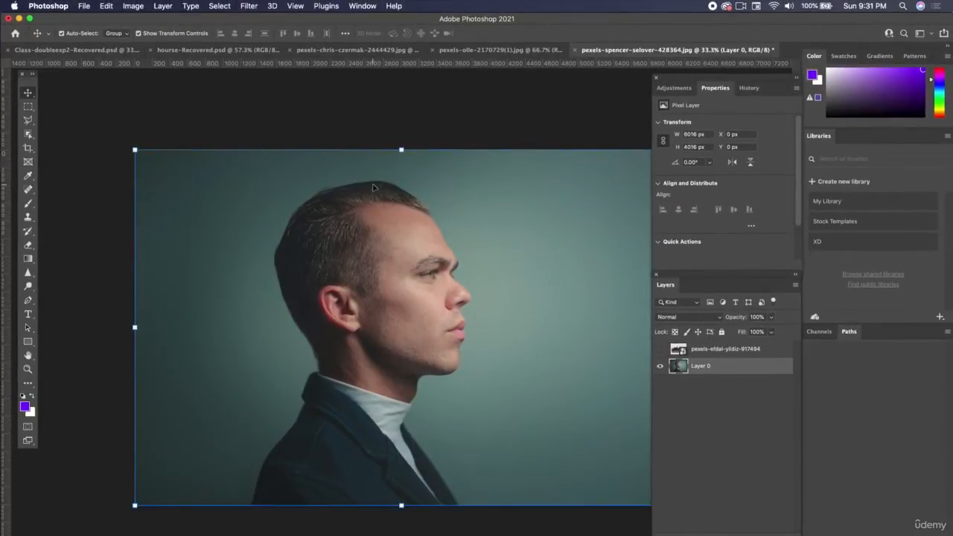
click(263, 102)
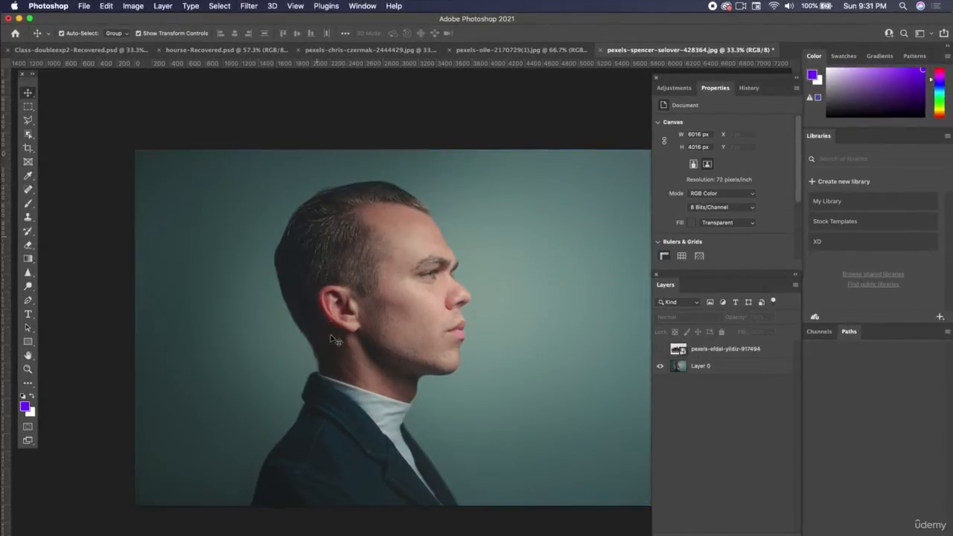
click(348, 198)
click(214, 6)
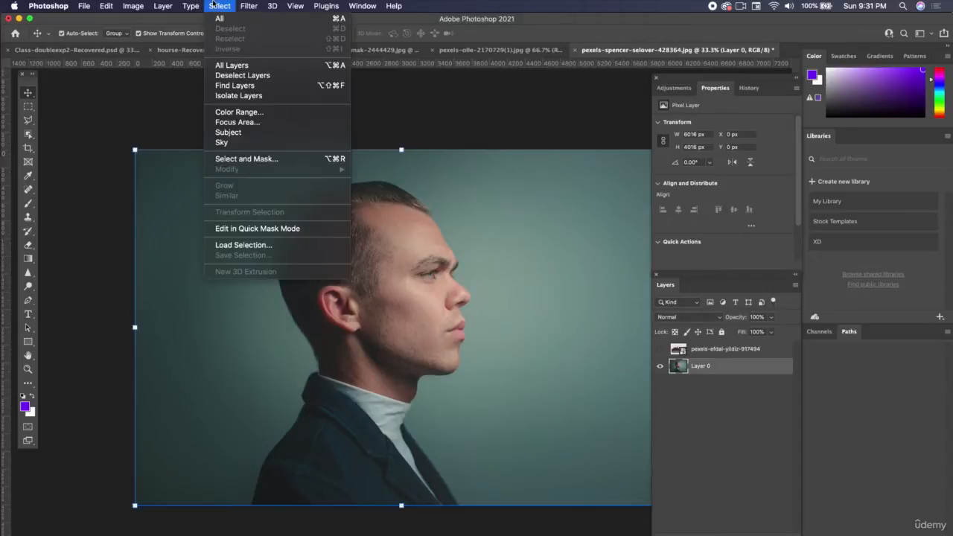
click(240, 134)
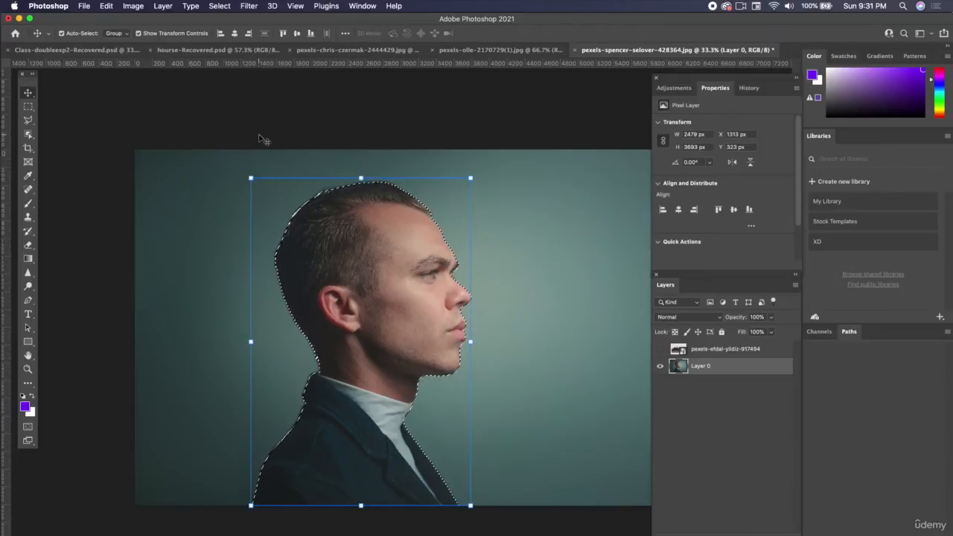
Step: Clear the current selection and open the portrait layer in the Select and Mask workspace
click(28, 105)
click(86, 117)
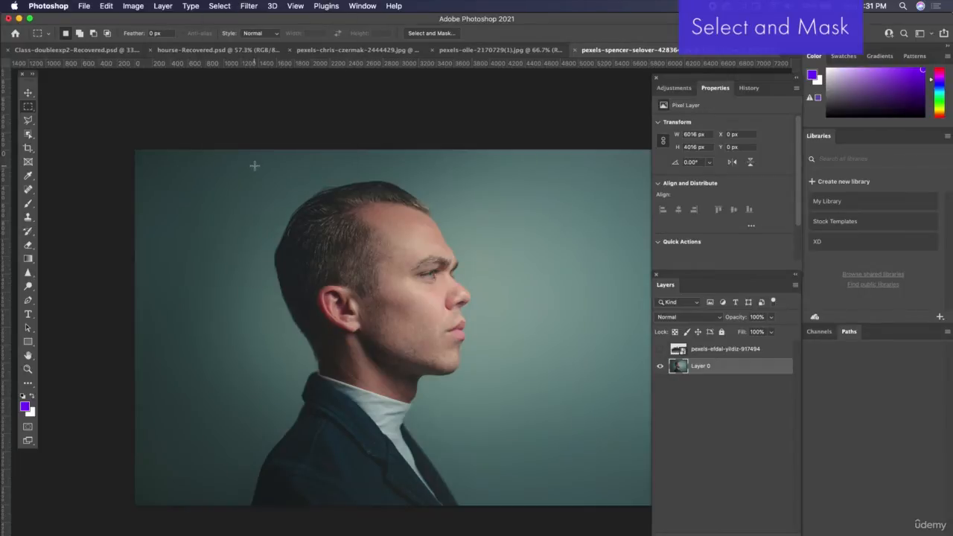
click(223, 9)
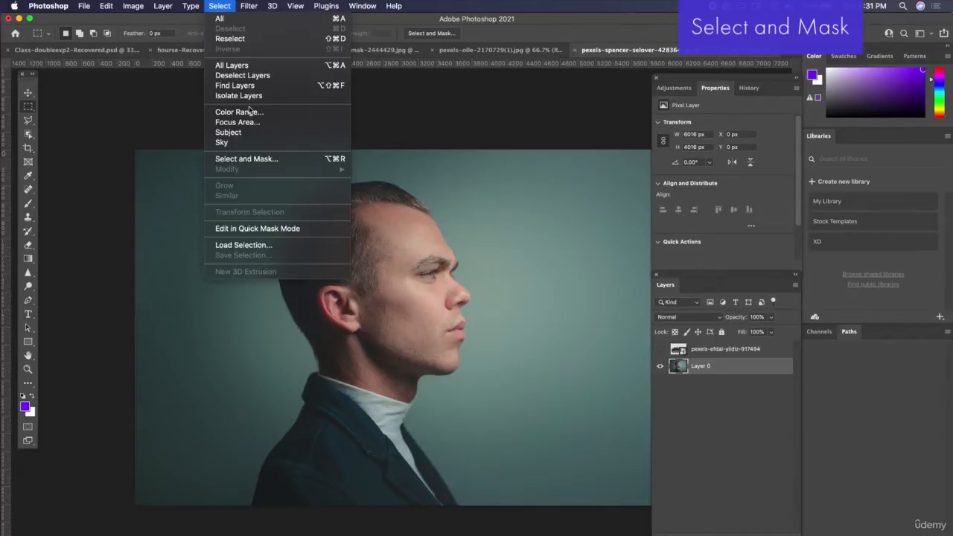
click(250, 160)
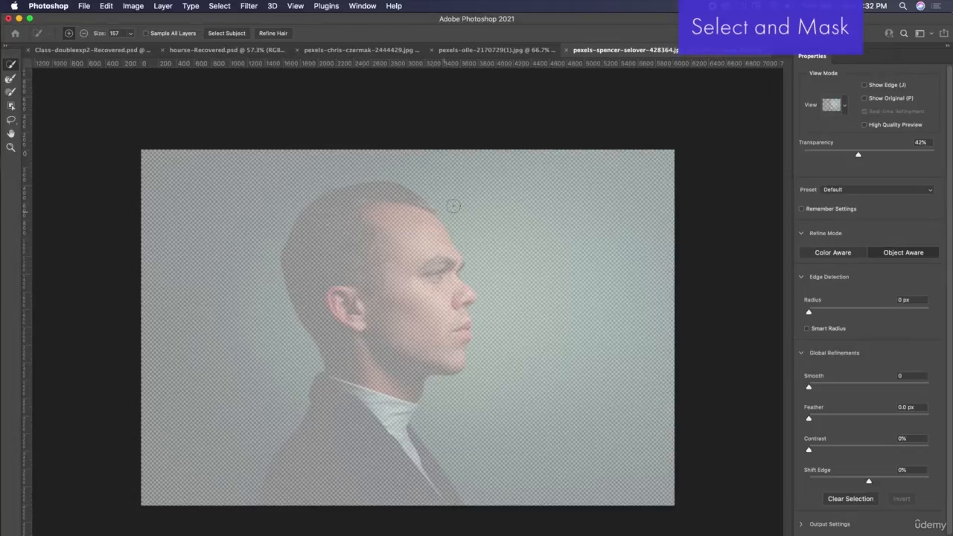
Step: Brush the background around the man into the selection with the Quick Selection tool
mouse_move(420, 193)
mouse_down()
mouse_move(509, 270)
mouse_move(536, 310)
mouse_up()
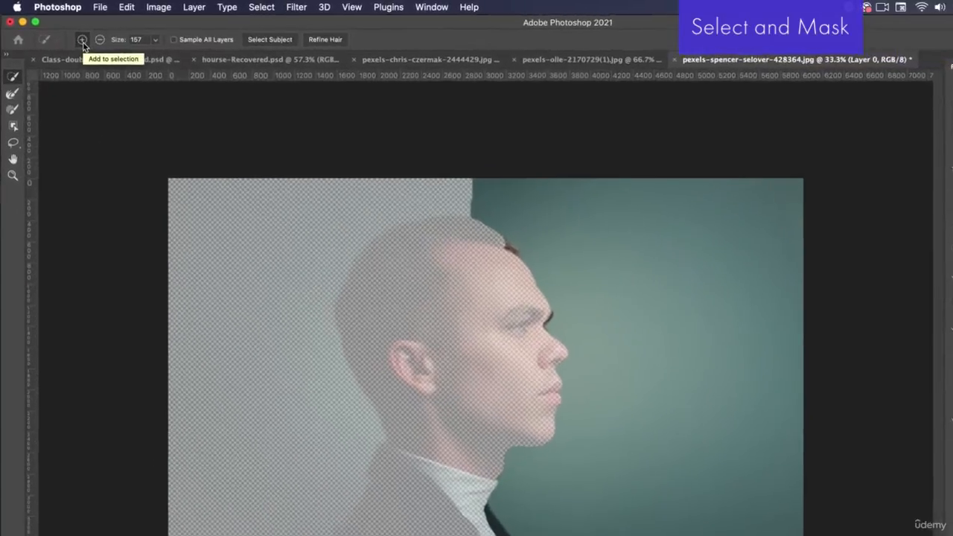
mouse_move(466, 168)
mouse_down()
mouse_move(472, 185)
mouse_move(381, 189)
mouse_move(263, 214)
mouse_up()
key(super+z)
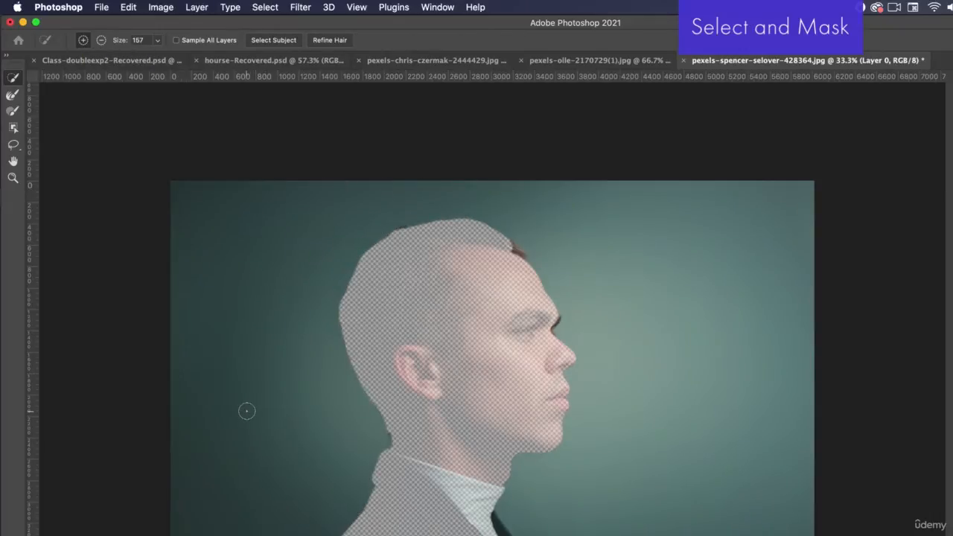
Step: Subtract the background from the selection and brush the man's head, neck and jacket into it
click(101, 41)
mouse_move(273, 435)
mouse_down()
mouse_move(279, 320)
mouse_move(301, 260)
mouse_move(352, 301)
mouse_move(358, 230)
mouse_move(400, 205)
mouse_move(543, 206)
mouse_move(611, 232)
mouse_move(673, 340)
mouse_move(714, 483)
mouse_move(557, 383)
mouse_up()
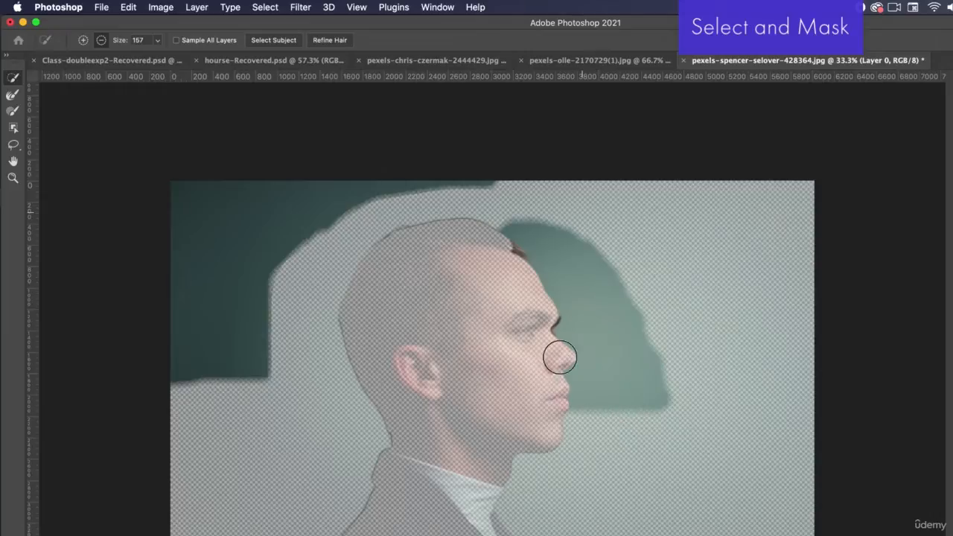
mouse_move(556, 288)
mouse_down()
mouse_move(421, 204)
mouse_move(425, 275)
mouse_up()
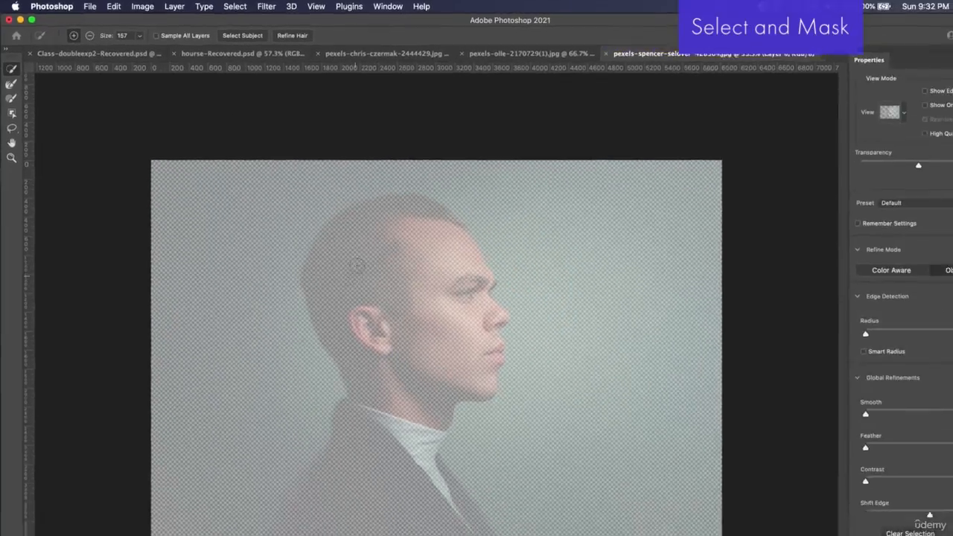
mouse_move(401, 291)
mouse_down()
mouse_move(426, 337)
mouse_move(492, 389)
mouse_up()
mouse_move(414, 326)
mouse_down()
mouse_move(364, 410)
mouse_move(375, 469)
mouse_up()
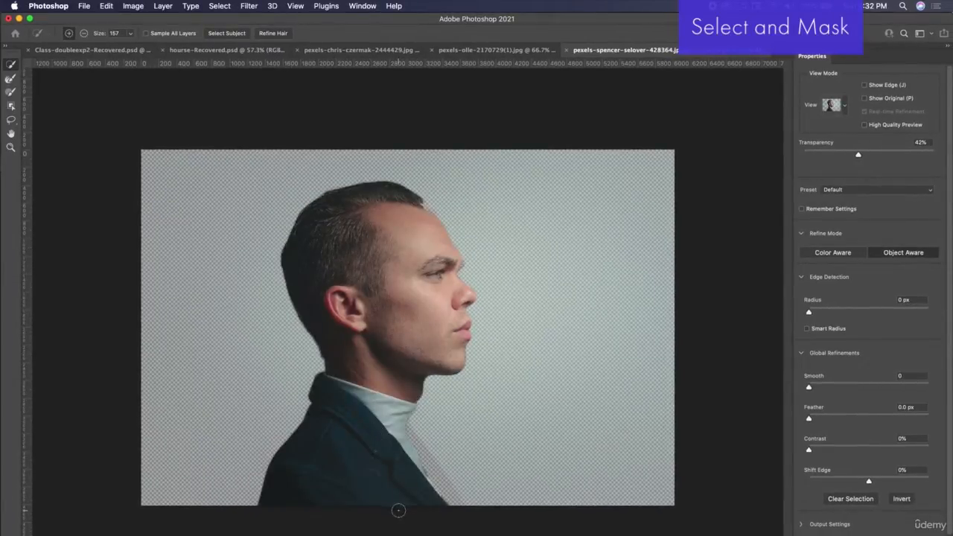
Step: Undo the brushed selection of the man and select him automatically with Select Subject
key(super+z)
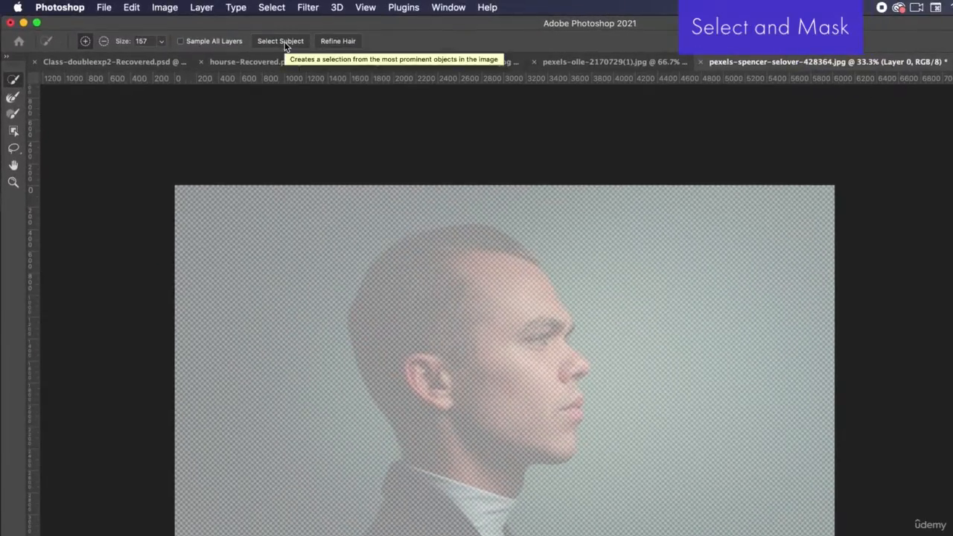
click(282, 41)
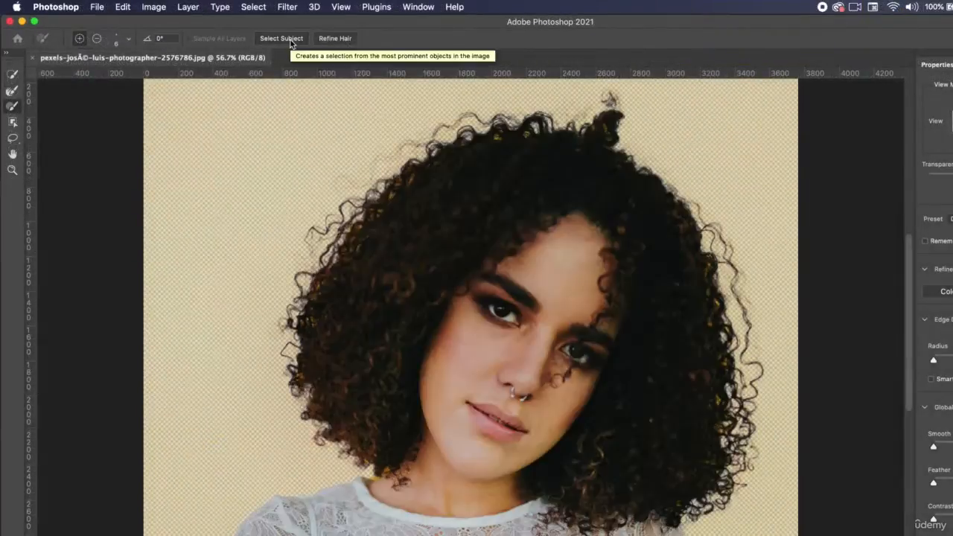
Step: Apply Refine Hair to the selection of the curly-haired woman and turn the result into a layer mask
click(335, 38)
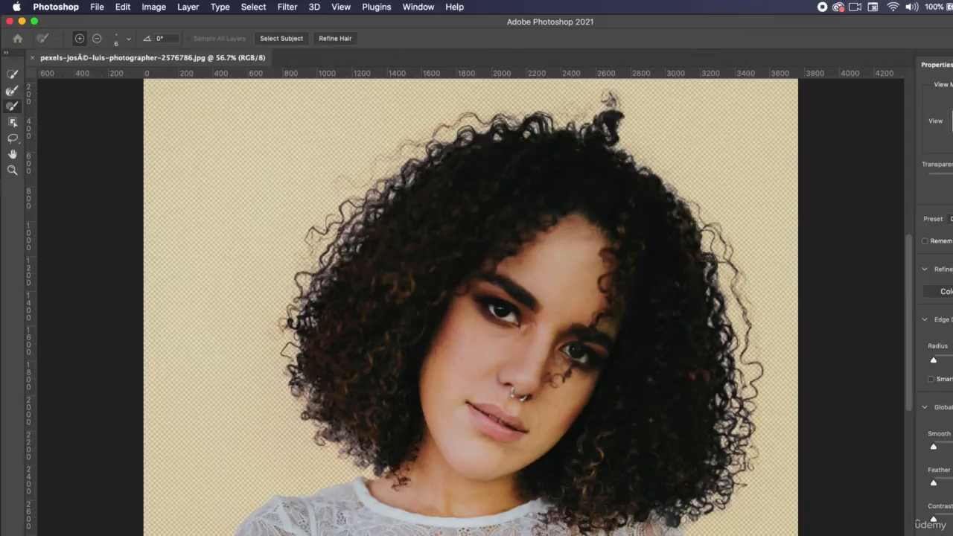
key(Return)
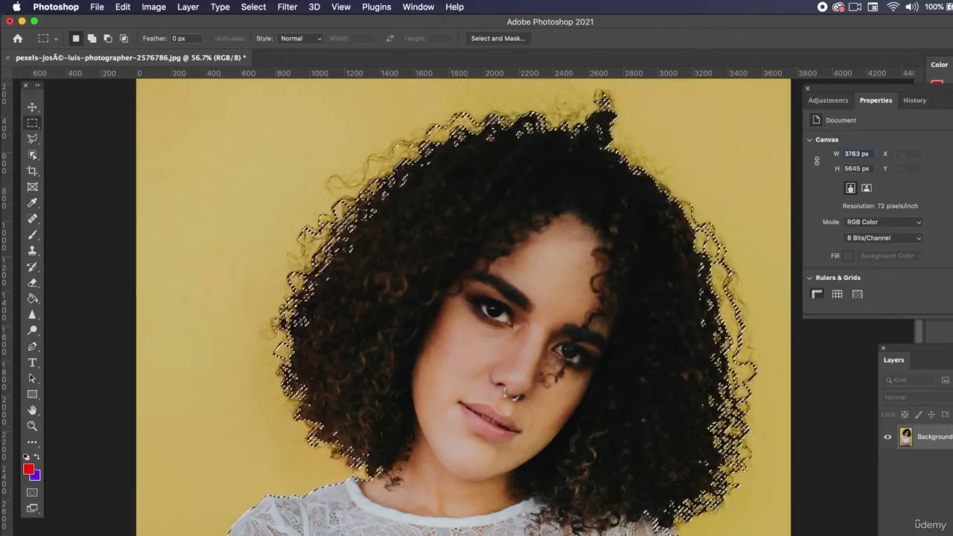
click(938, 511)
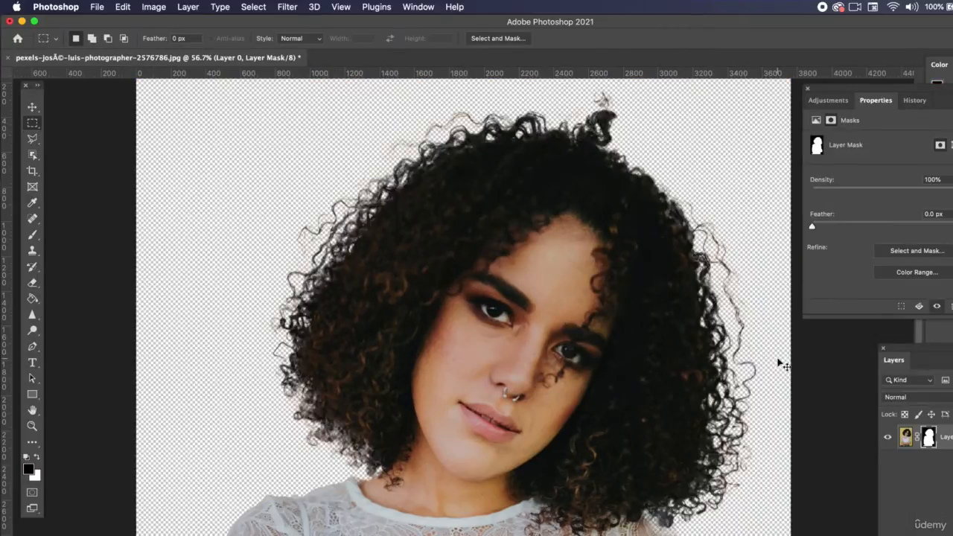
Step: In Select and Mask, brush across the curly-haired woman's hair with the Quick Selection tool to add it to the selection
click(484, 39)
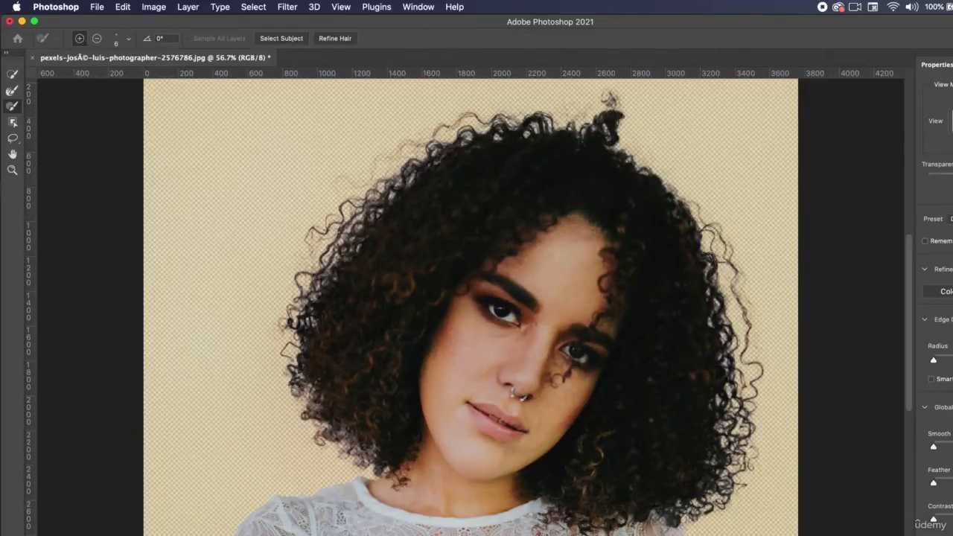
scroll(461, 433, down, 1)
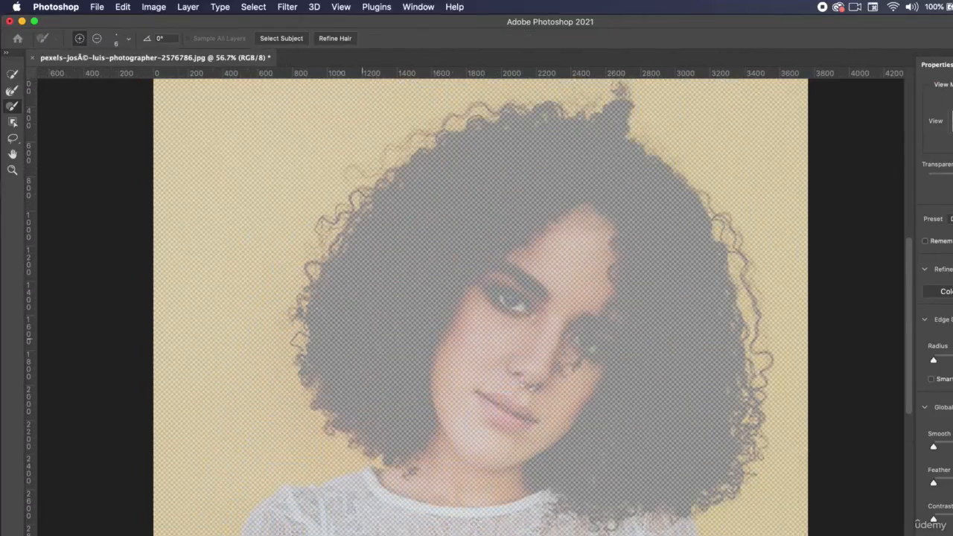
click(13, 78)
drag(379, 313, 479, 191)
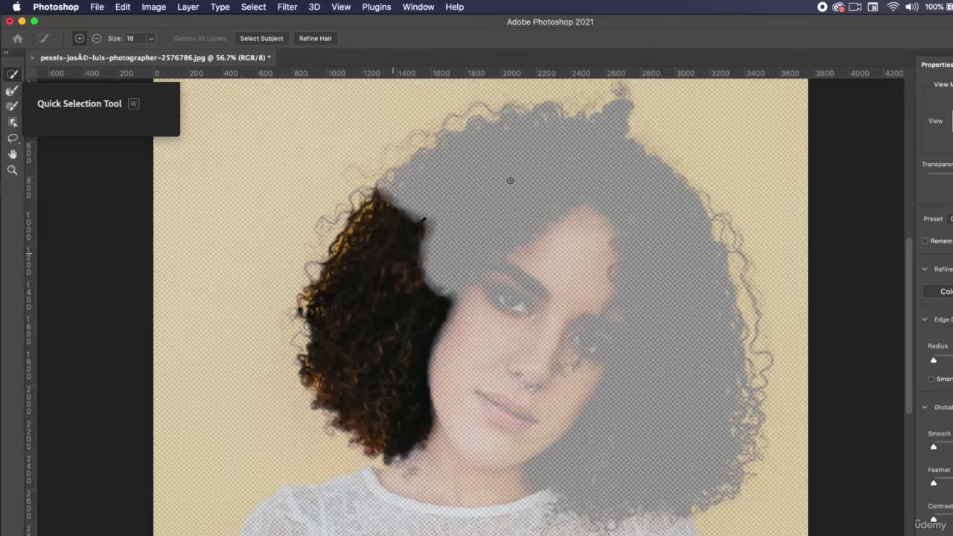
drag(479, 191, 625, 130)
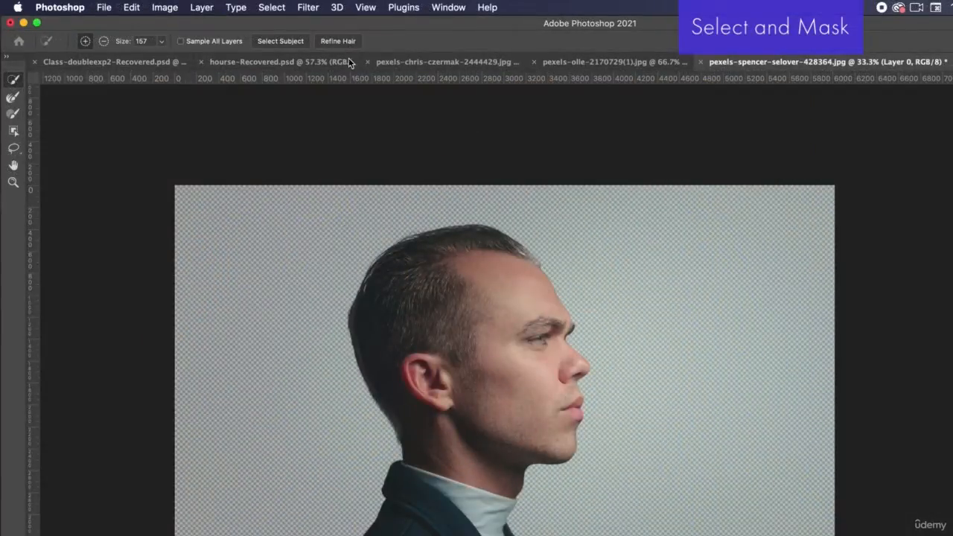
Step: Set the Quick Selection brush size to 62 and add the hair at the man's front hairline to the selection
scroll(511, 405, up, 6)
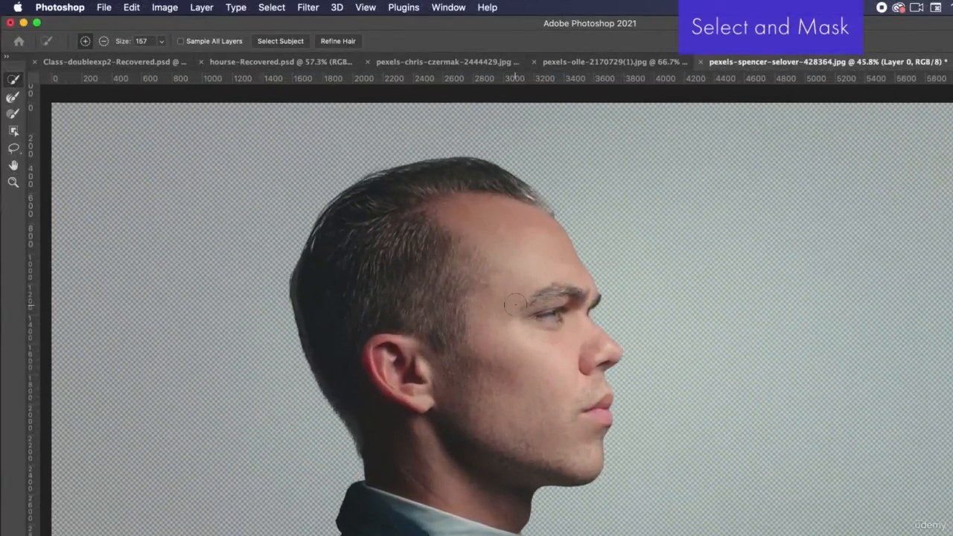
scroll(548, 271, up, 3)
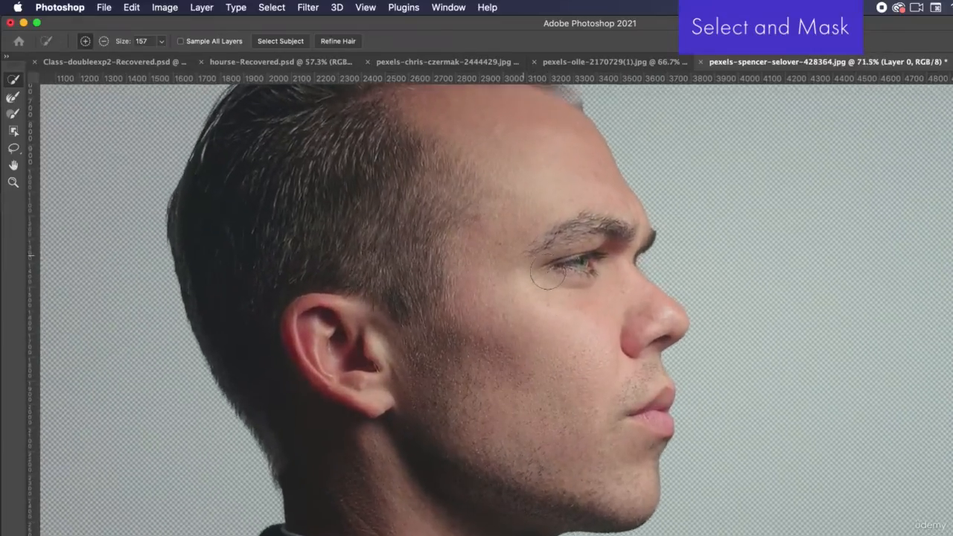
scroll(547, 272, up, 4)
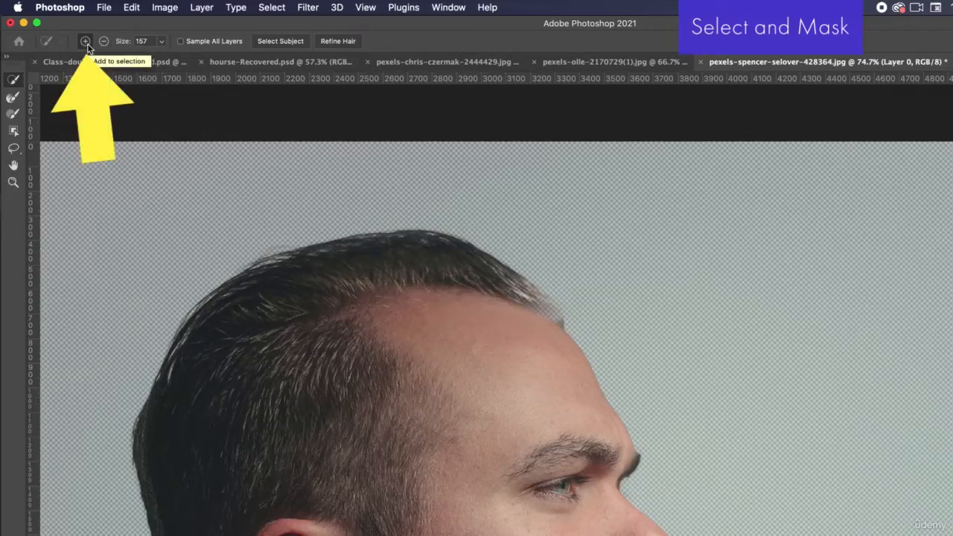
click(160, 42)
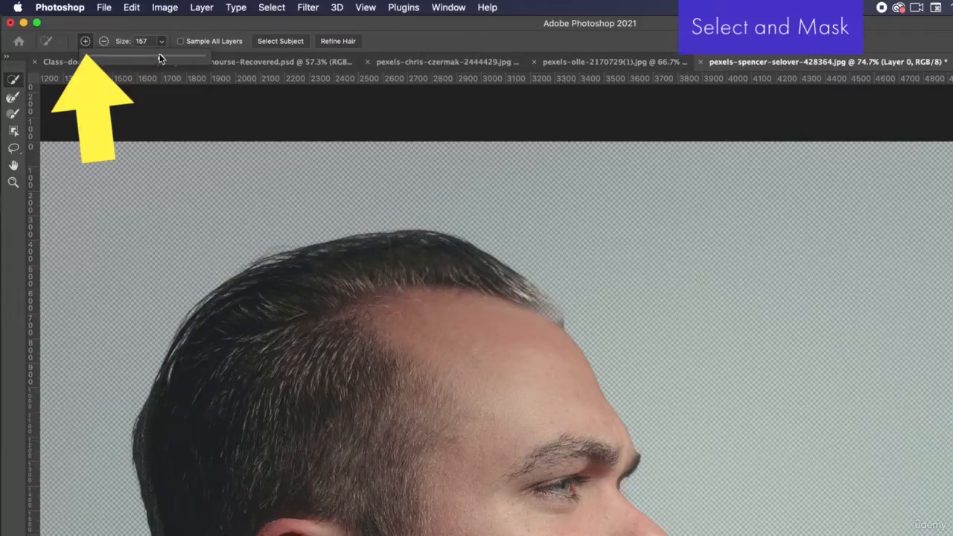
mouse_move(506, 279)
mouse_down()
mouse_move(550, 312)
mouse_move(556, 334)
mouse_move(546, 309)
mouse_up()
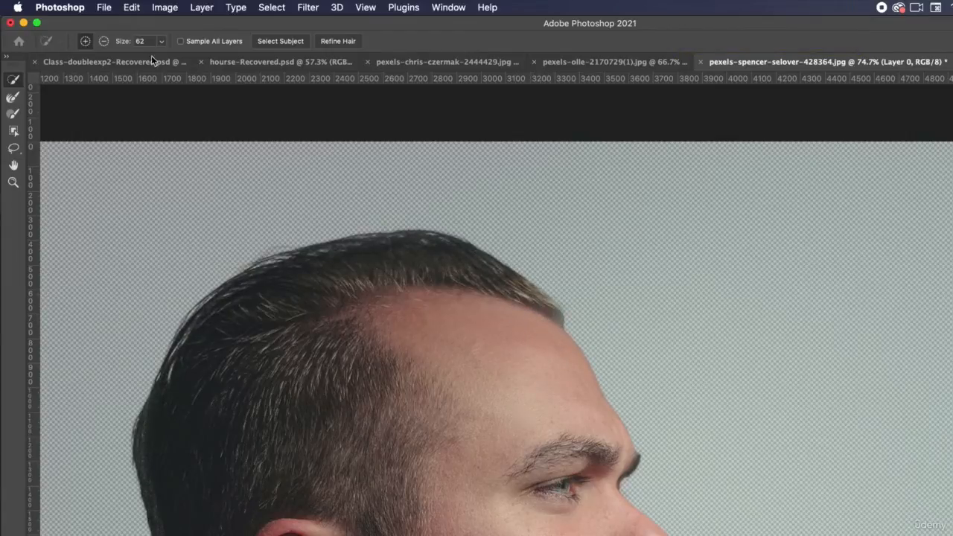
Step: Try subtracting the far lapel of the man's jacket from the selection and undo the stroke
click(105, 42)
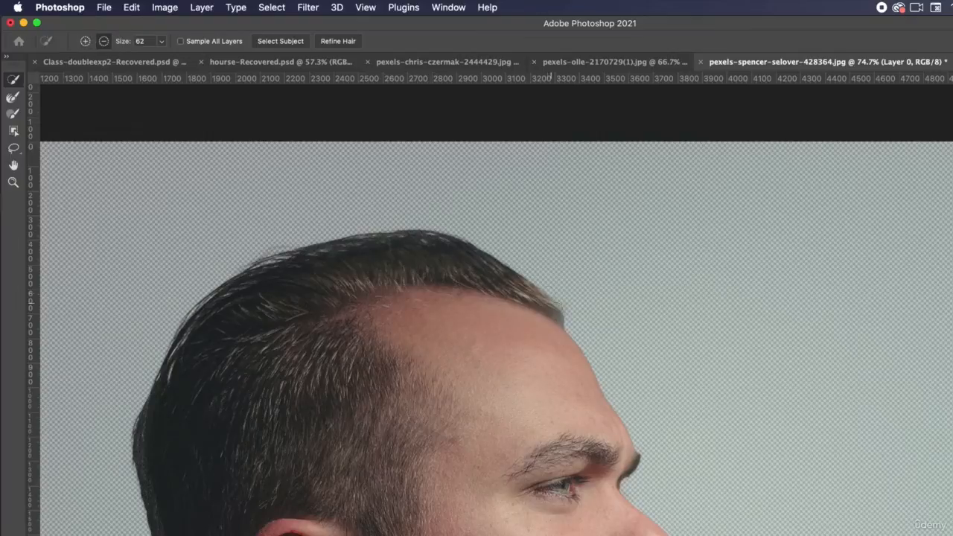
scroll(633, 426, down, 10)
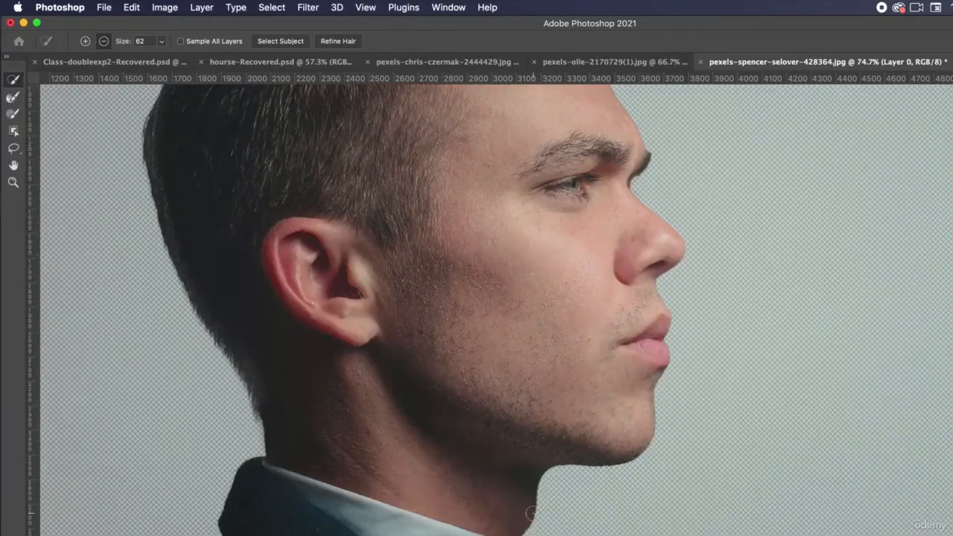
scroll(530, 513, down, 4)
scroll(530, 513, left, 2)
scroll(530, 514, down, 5)
scroll(530, 513, right, 1)
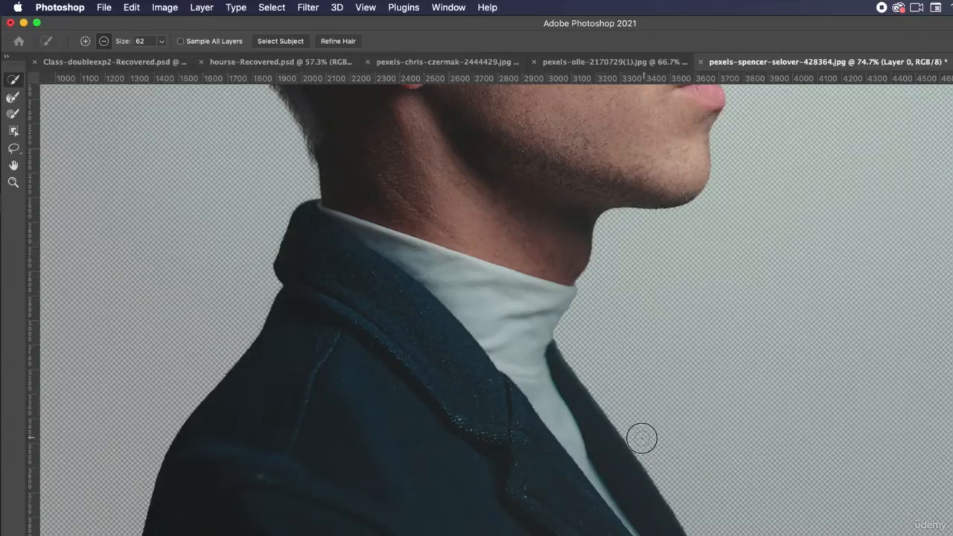
drag(644, 437, 610, 387)
key(super+z)
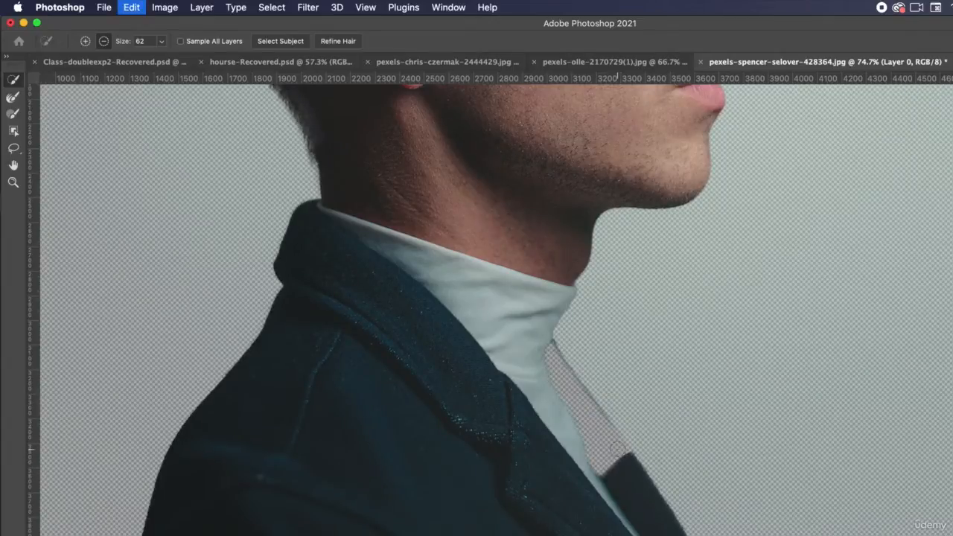
Step: Try Feather values of 4.1 px and 152.5 px on the man's selection and settle on 1.6 px
scroll(674, 347, up, 12)
scroll(675, 347, left, 1)
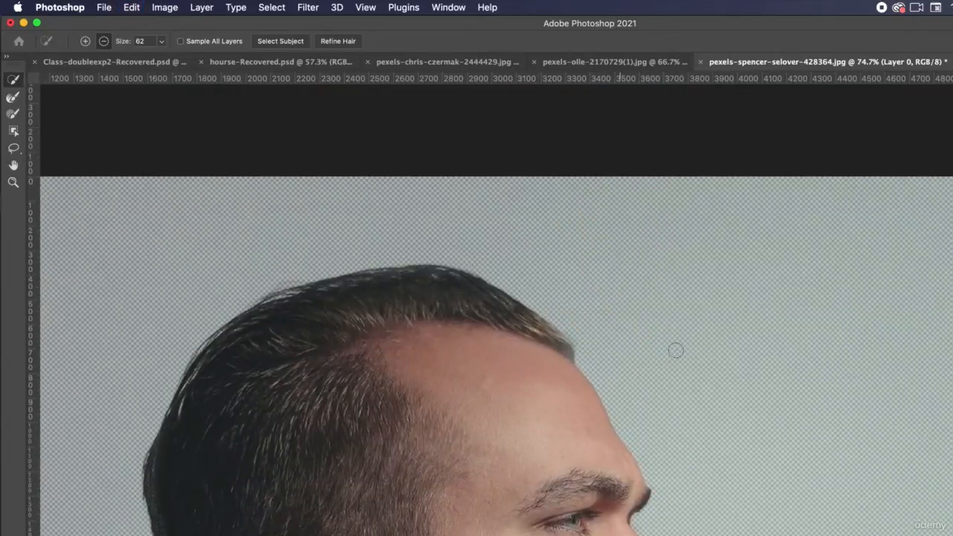
scroll(675, 350, down, 3)
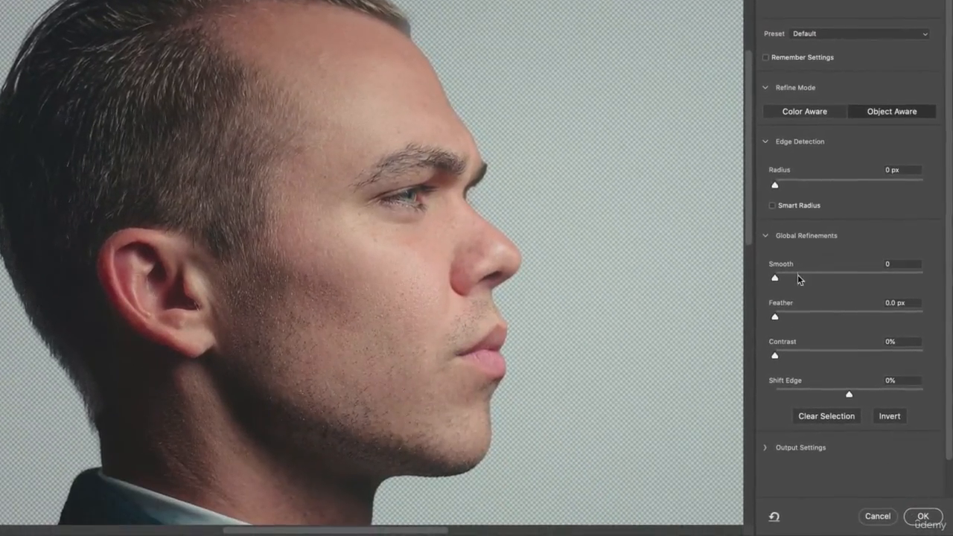
drag(774, 316, 811, 318)
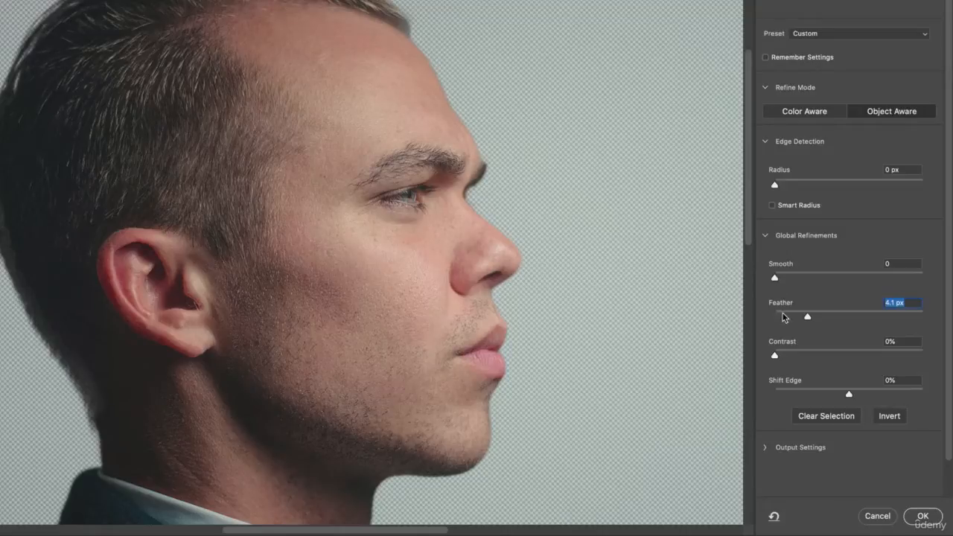
drag(807, 316, 883, 315)
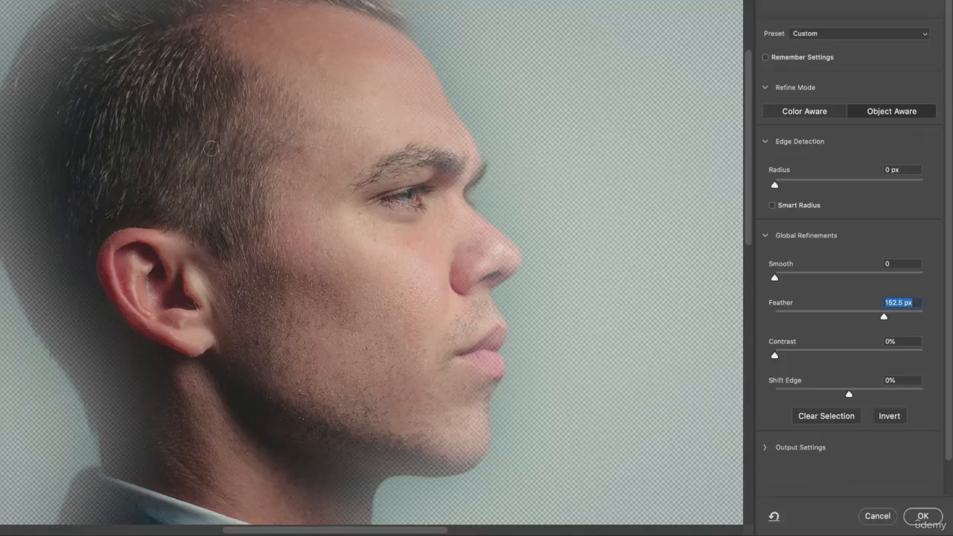
click(794, 314)
click(782, 314)
drag(782, 315, 788, 315)
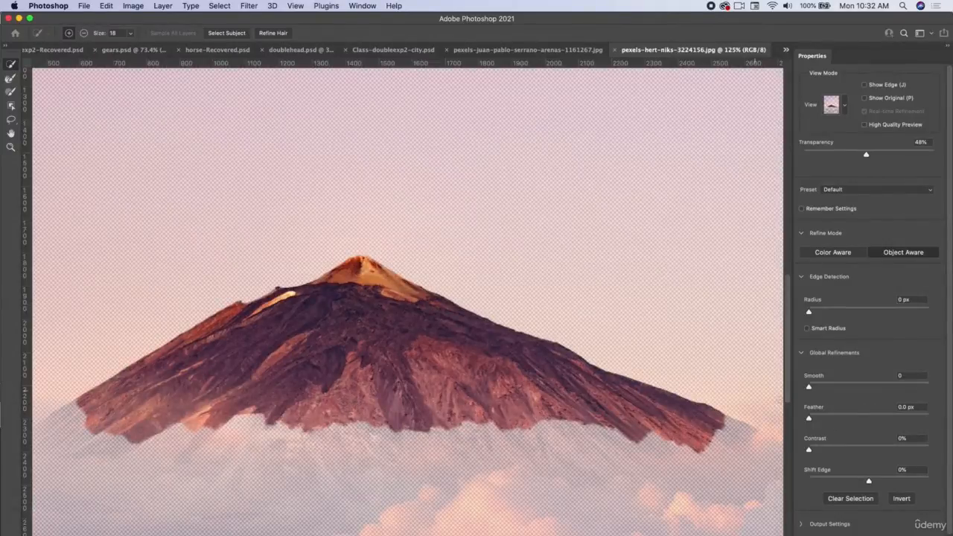
Step: Raise the Smooth refinement of the mountain selection to 74 and lower it again
drag(811, 387, 897, 387)
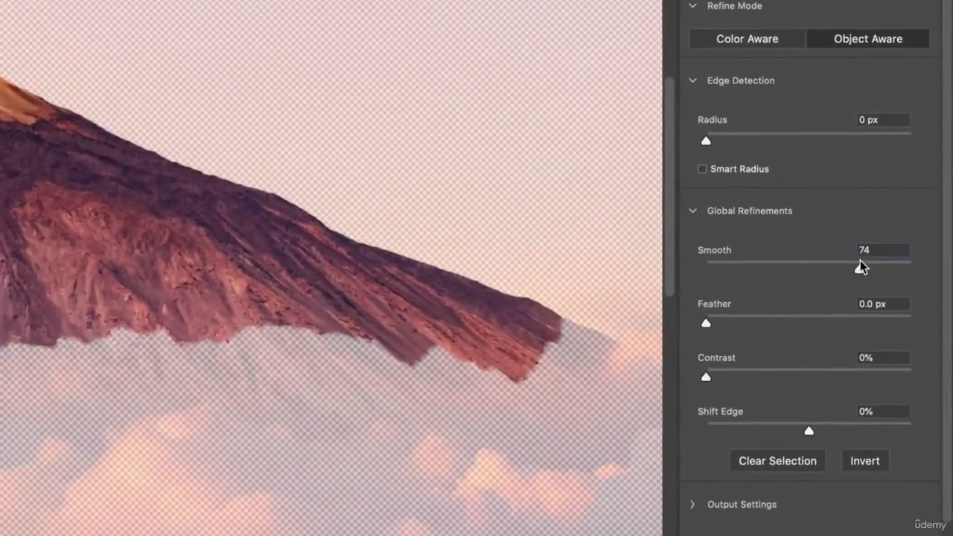
drag(859, 261, 717, 269)
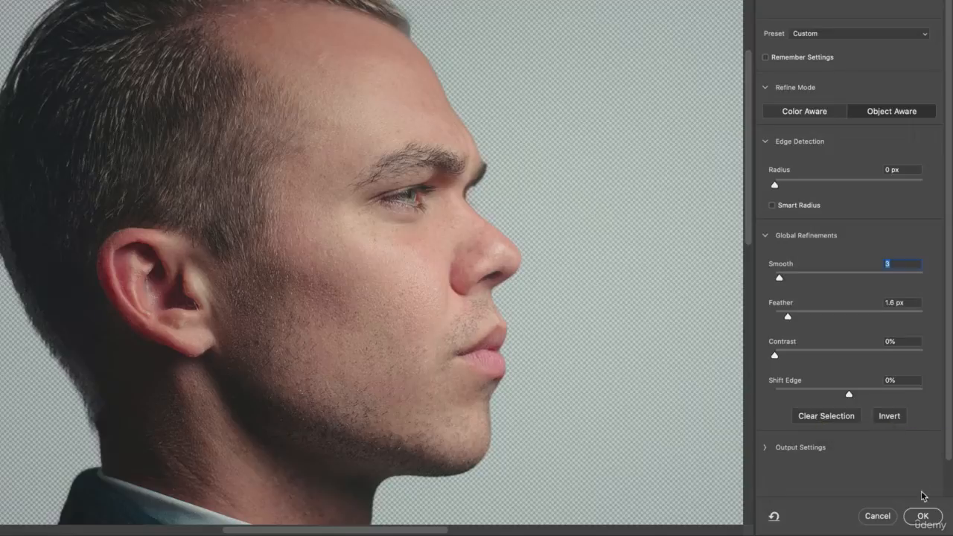
Step: Accept the refined selection of the man and turn it into a layer mask on Layer 0
click(922, 517)
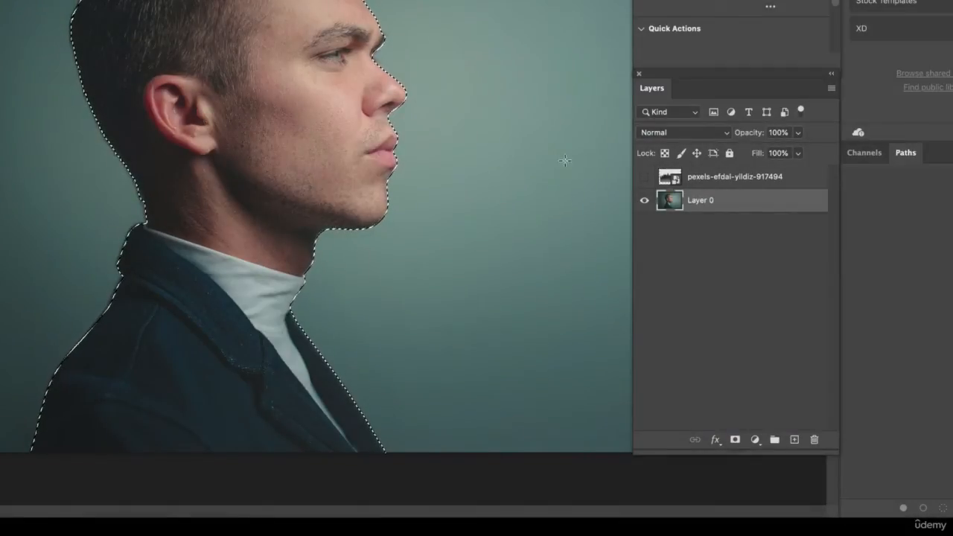
click(735, 440)
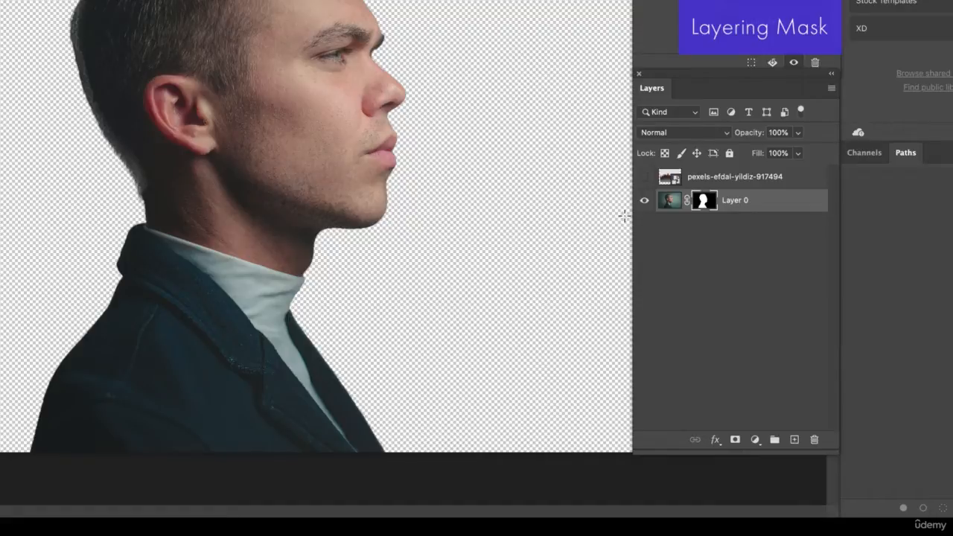
Step: Show the forest layer and move it up over the man's head to X 170 px, Y -988 px
click(646, 177)
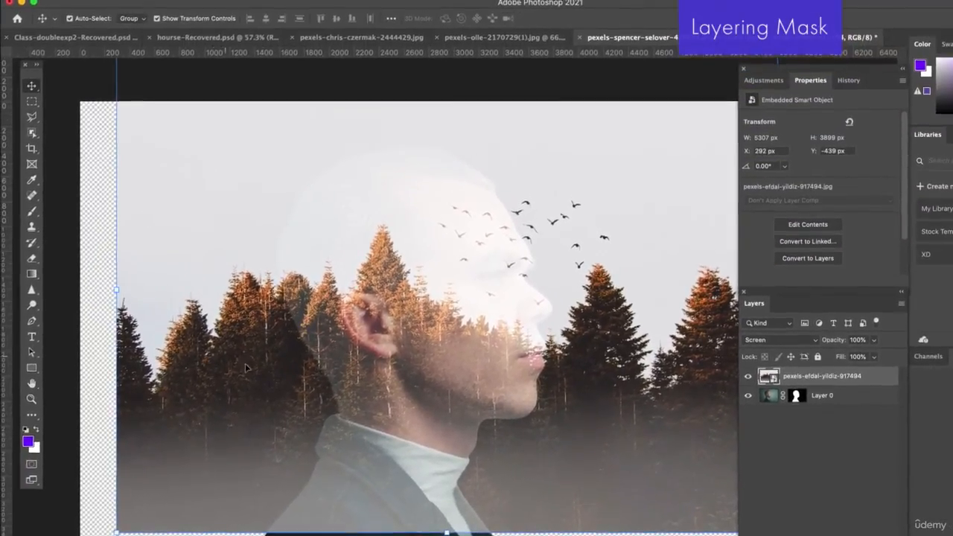
drag(253, 367, 249, 314)
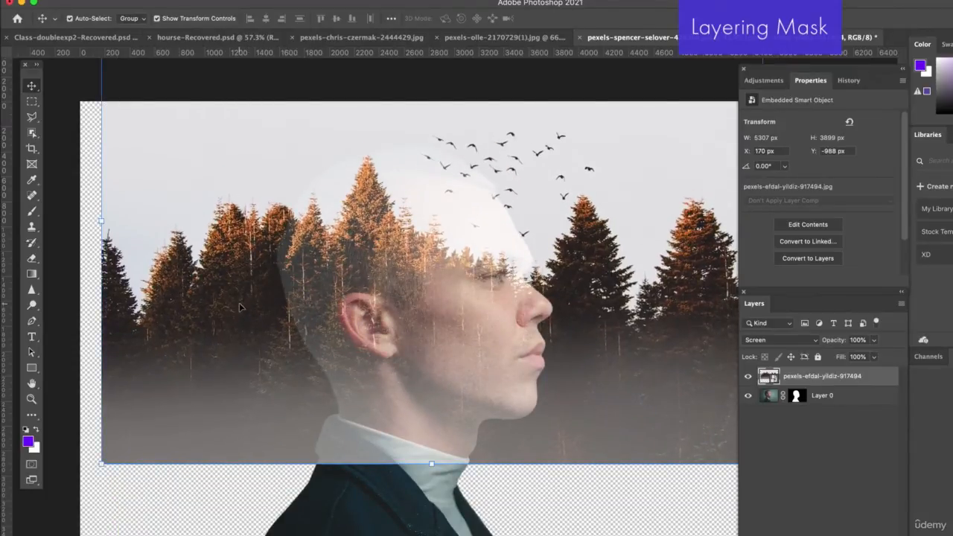
scroll(513, 366, down, 3)
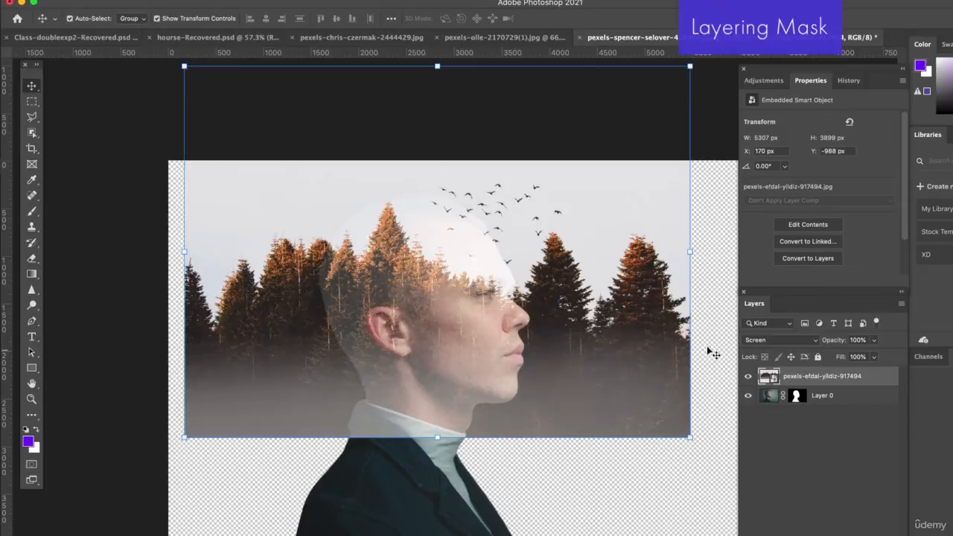
Step: With the forest layer hidden, draw a white rectangle of about 6642 × 4378 px over the canvas and place it beneath Layer 0
click(748, 376)
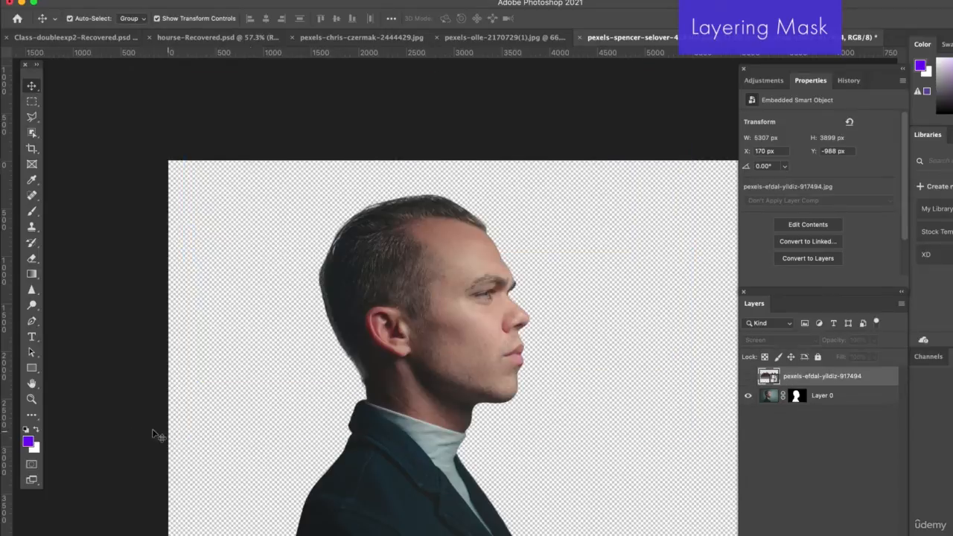
click(39, 429)
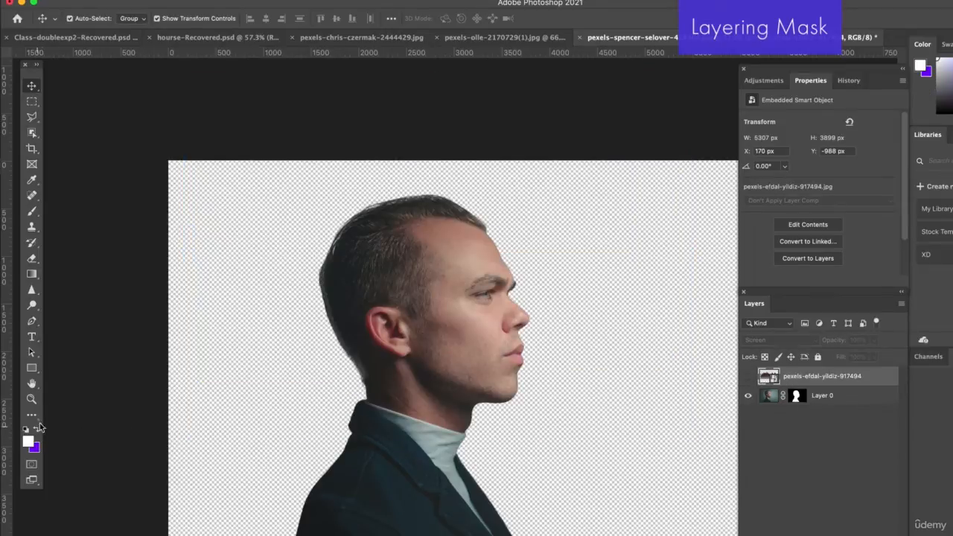
click(31, 367)
drag(155, 153, 736, 532)
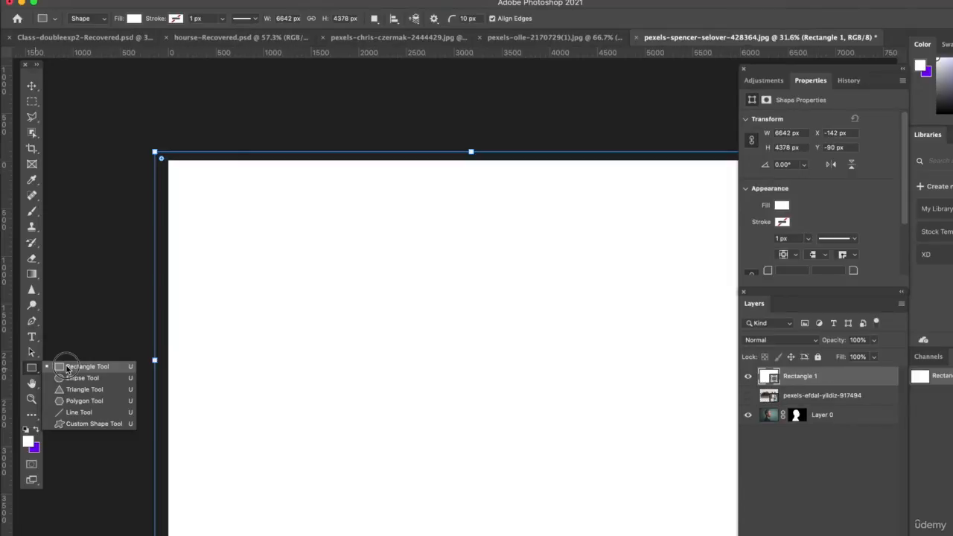
key(v)
drag(809, 381, 825, 423)
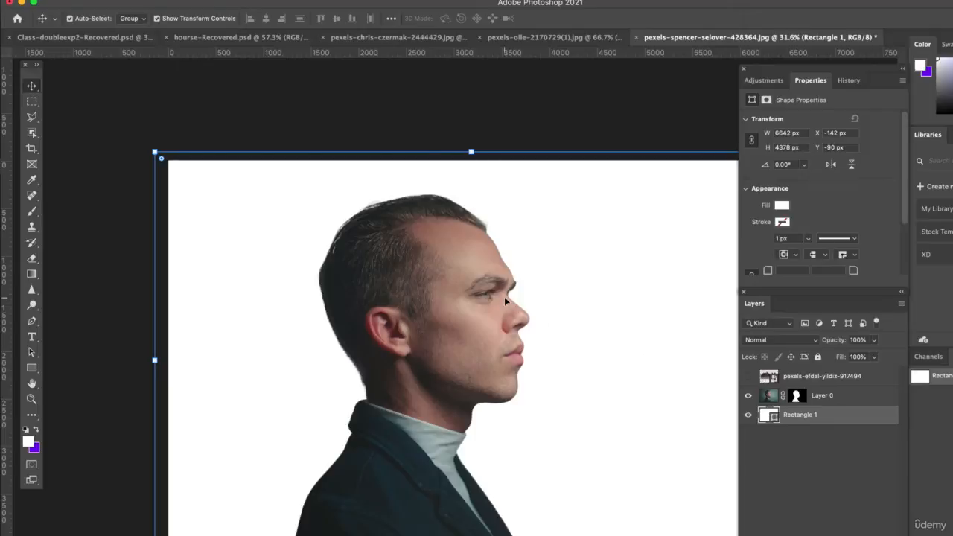
Step: Move the man's layer sideways to X 396 px and the forest layer to X 709 px, Y -1104 px
drag(467, 299, 504, 298)
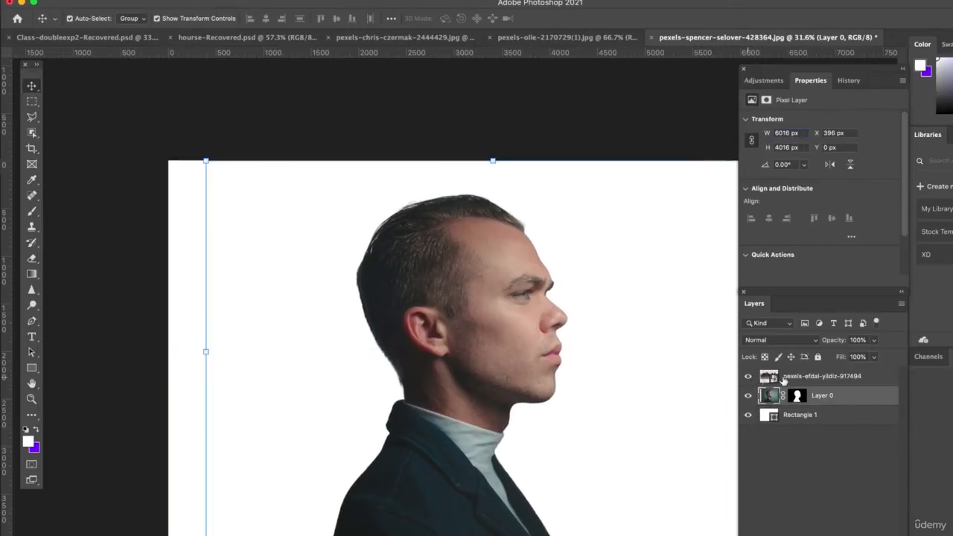
click(800, 377)
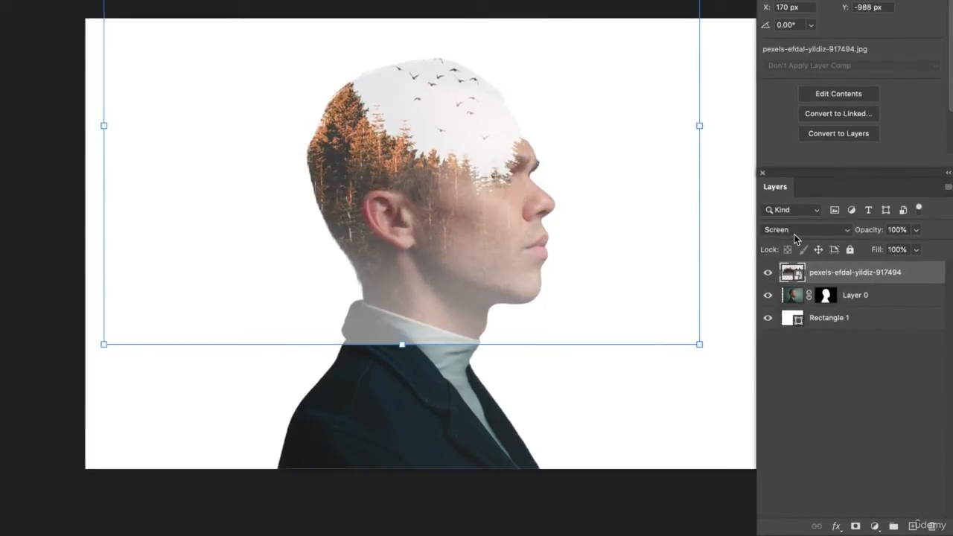
drag(365, 150, 425, 136)
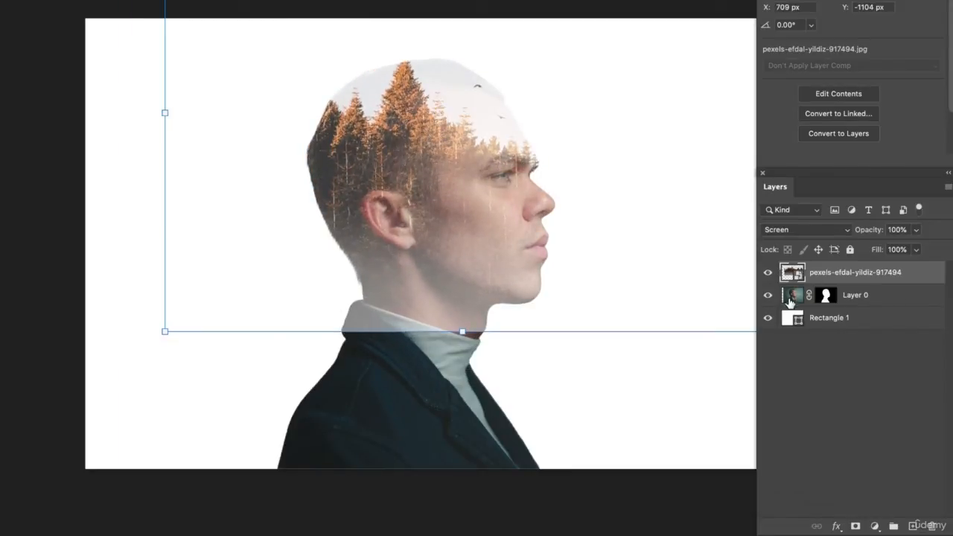
Step: Change the fill color of the background rectangle to black
click(797, 325)
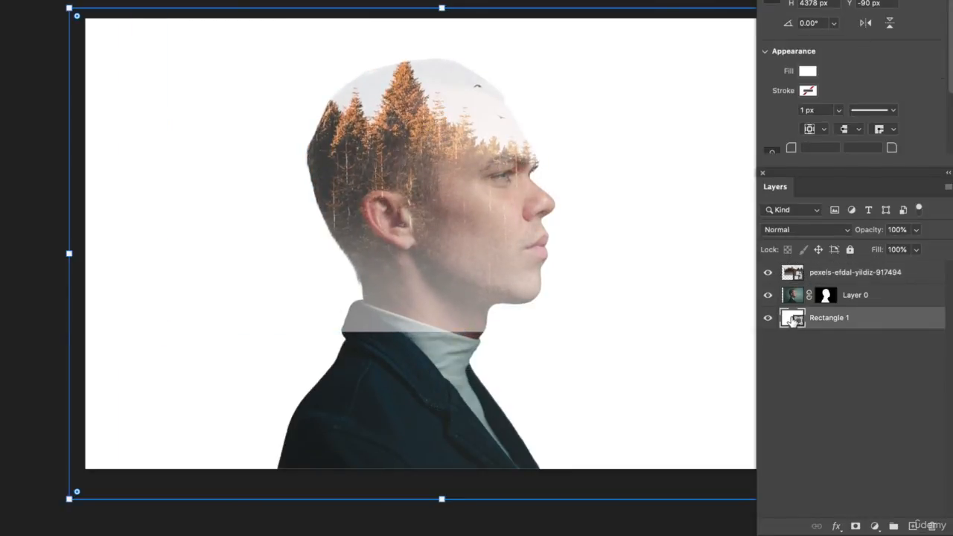
double_click(792, 319)
drag(750, 189, 631, 289)
click(941, 98)
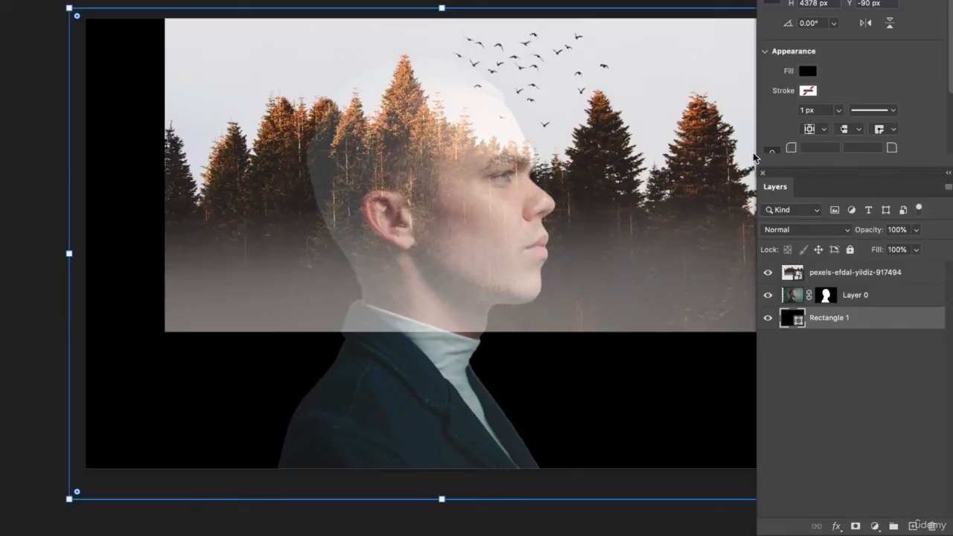
Step: Preview the Soft Light blend mode on the forest layer over the black background
click(856, 272)
click(804, 229)
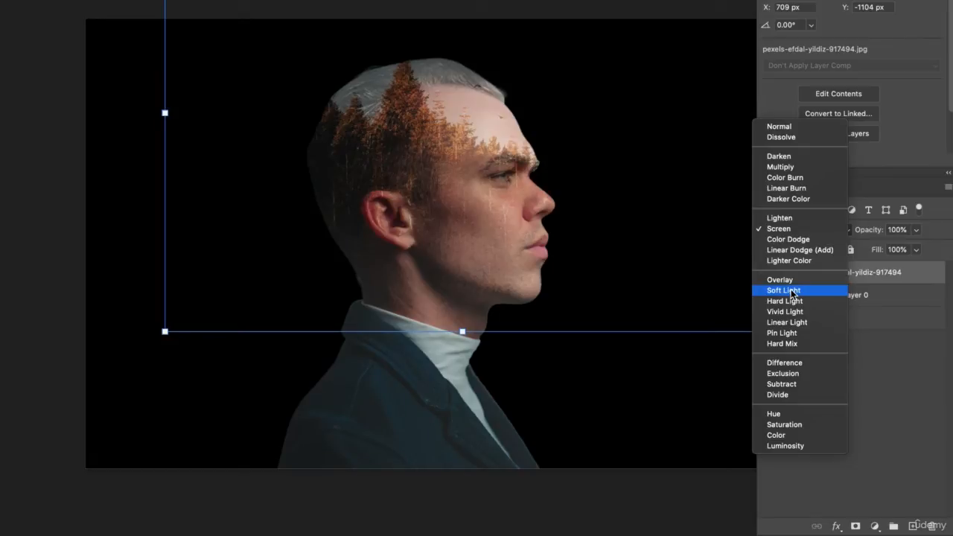
click(673, 285)
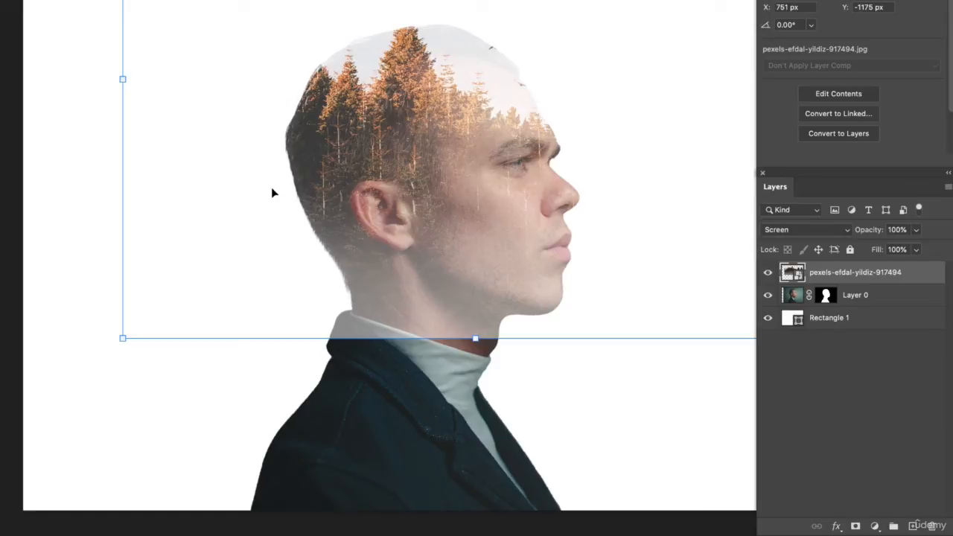
Step: Scale down the forest layer, position it over the man's head at X 1245 px, Y -446 px, and leave it selected
drag(122, 338, 241, 253)
drag(413, 141, 211, 215)
drag(545, 202, 571, 199)
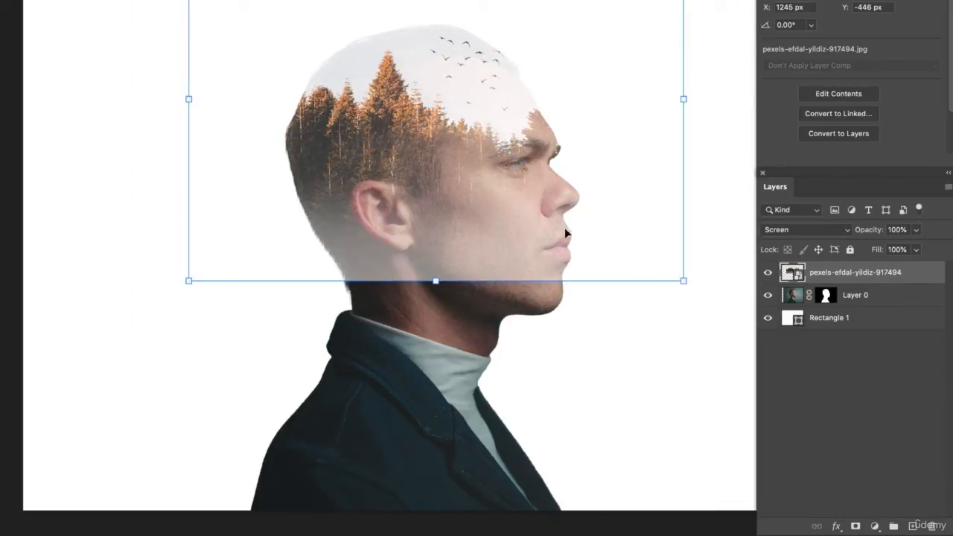
click(591, 353)
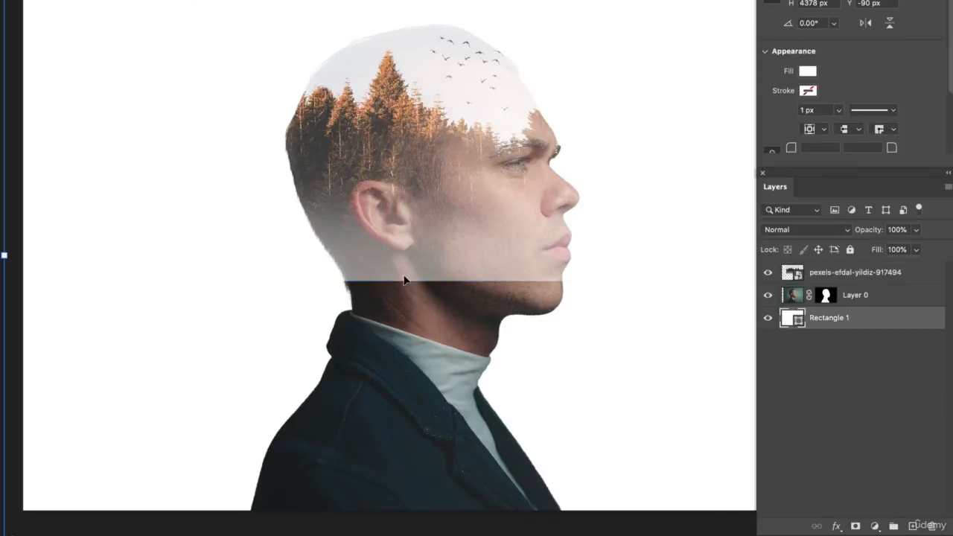
click(468, 249)
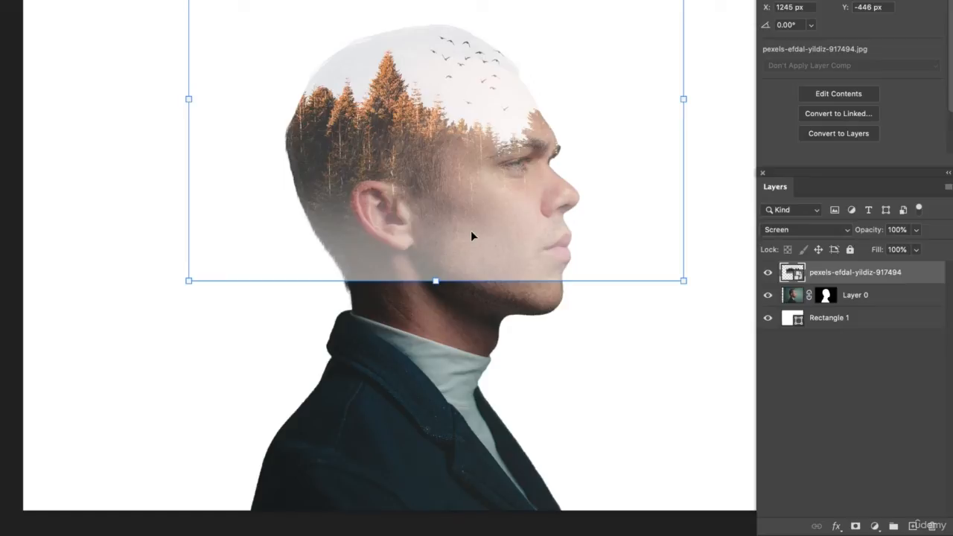
Step: Add a layer mask to the forest layer and paint out its lower edge in black with a 364 px soft round brush
click(856, 527)
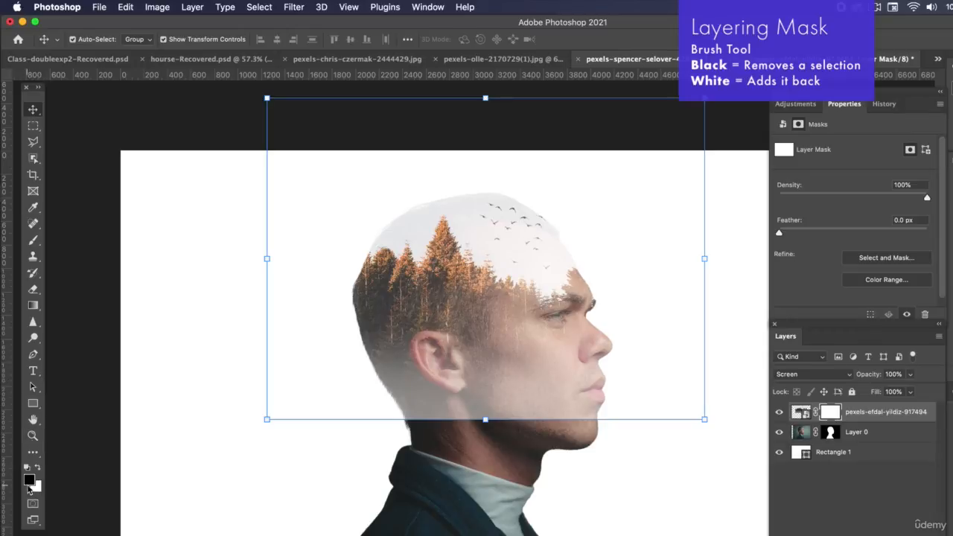
click(32, 240)
click(91, 41)
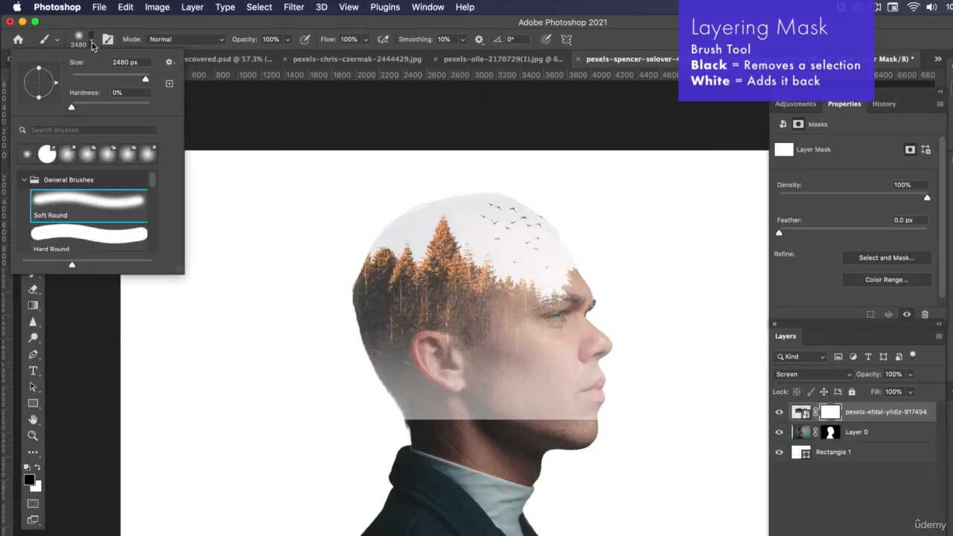
click(136, 79)
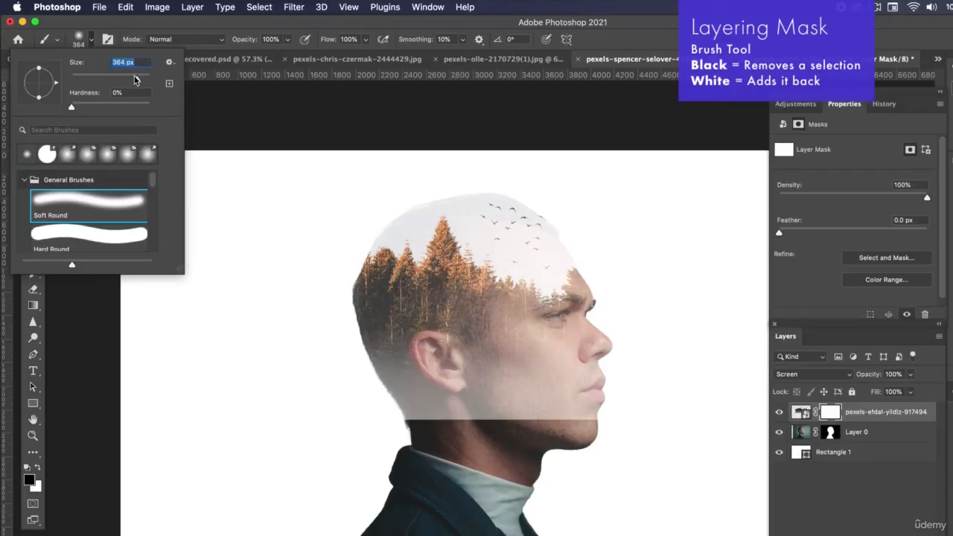
click(123, 27)
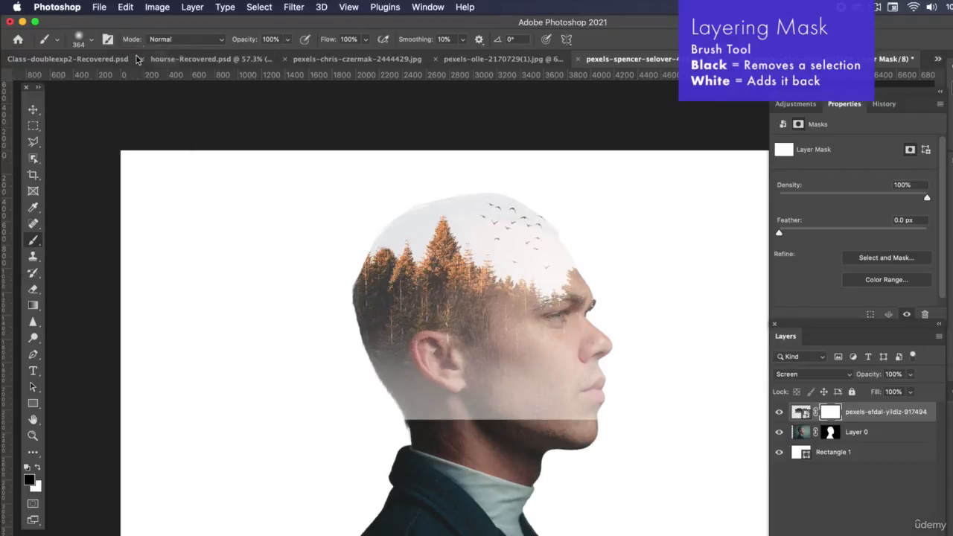
mouse_move(593, 422)
mouse_down()
mouse_move(557, 405)
mouse_move(421, 404)
mouse_move(394, 421)
mouse_up()
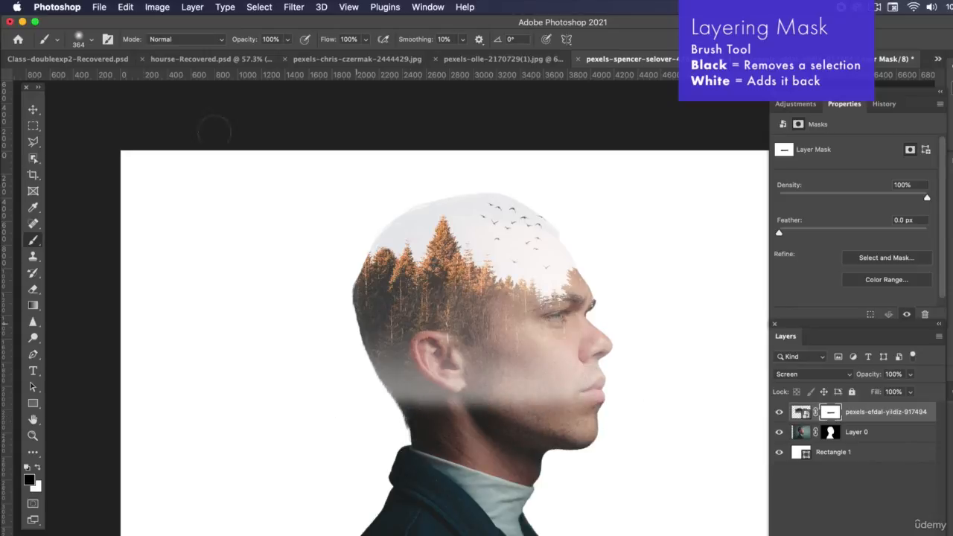
Step: Enlarge the brush to 1040 px and mask the forest off the man's neck, jaw, cheek and ear
click(92, 41)
drag(137, 82, 144, 81)
mouse_move(405, 456)
mouse_down()
mouse_move(439, 434)
mouse_move(456, 399)
mouse_move(573, 382)
mouse_move(588, 349)
mouse_move(512, 386)
mouse_move(581, 385)
mouse_move(465, 394)
mouse_move(381, 435)
mouse_up()
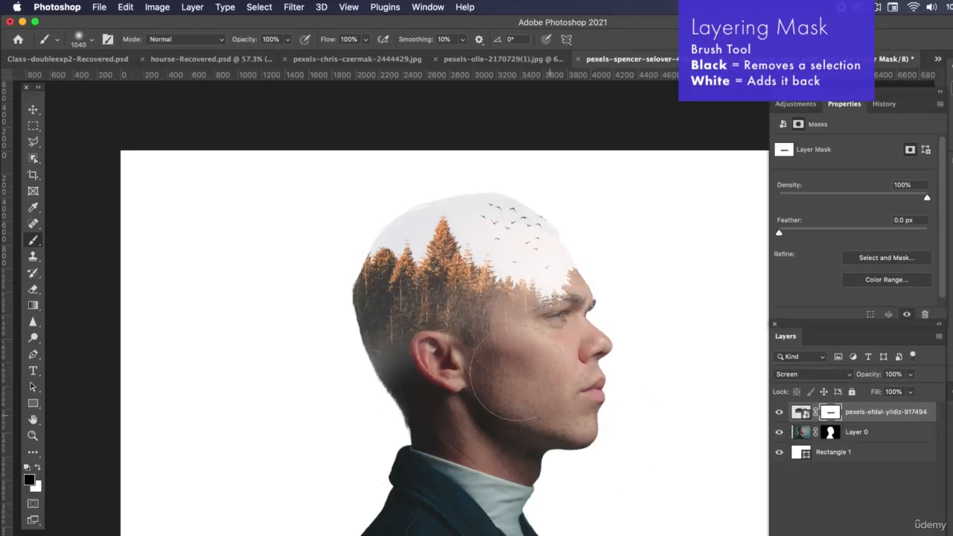
mouse_move(377, 402)
mouse_down()
mouse_move(458, 371)
mouse_move(411, 377)
mouse_move(401, 354)
mouse_move(381, 362)
mouse_move(367, 351)
mouse_move(387, 361)
mouse_move(446, 359)
mouse_up()
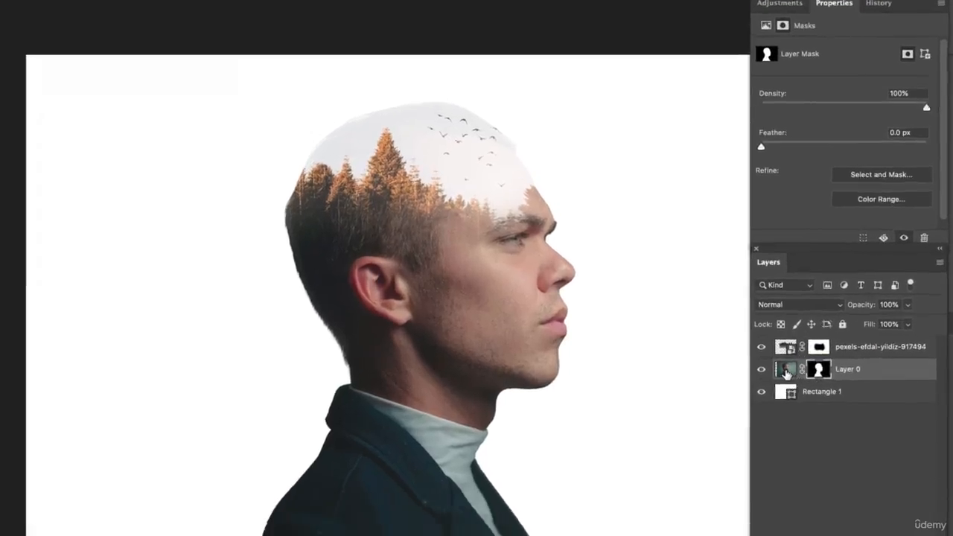
Step: Target Layer 0's mask and paint black over the upper back of the man's head with the 220 px brush
click(802, 436)
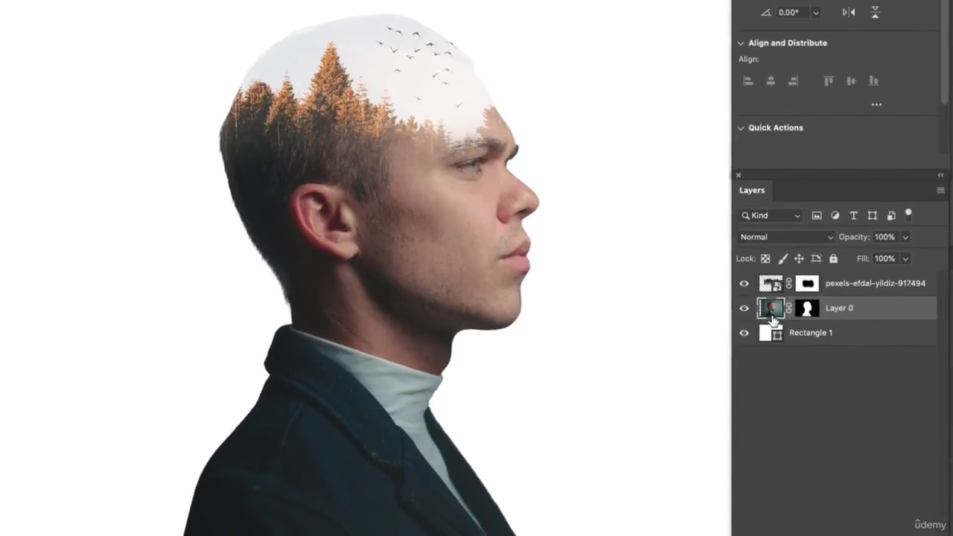
click(807, 314)
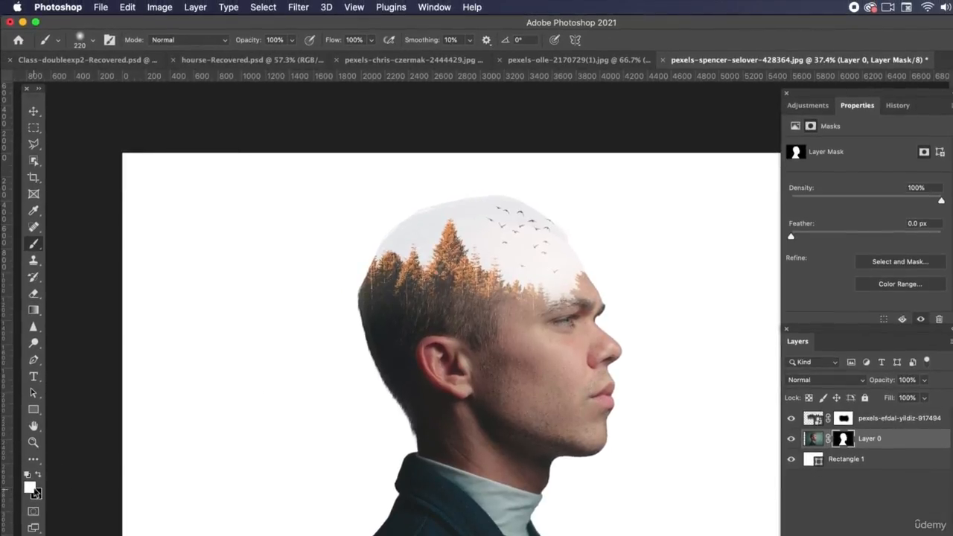
click(39, 476)
mouse_move(367, 223)
mouse_down()
mouse_move(420, 206)
mouse_move(405, 216)
mouse_up()
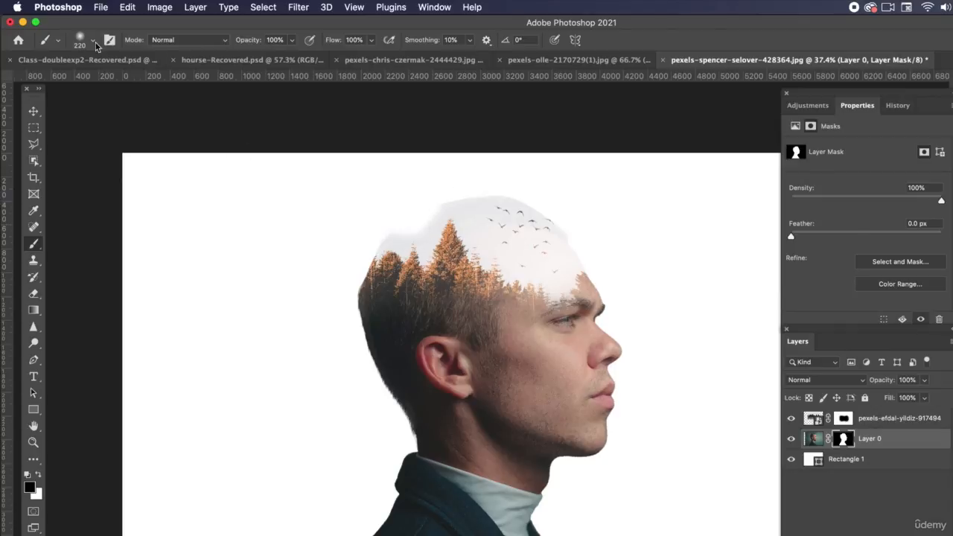
Step: Increase the brush size to 460 px and paint away the crown of the head on Layer 0's mask
click(95, 41)
drag(131, 80, 142, 80)
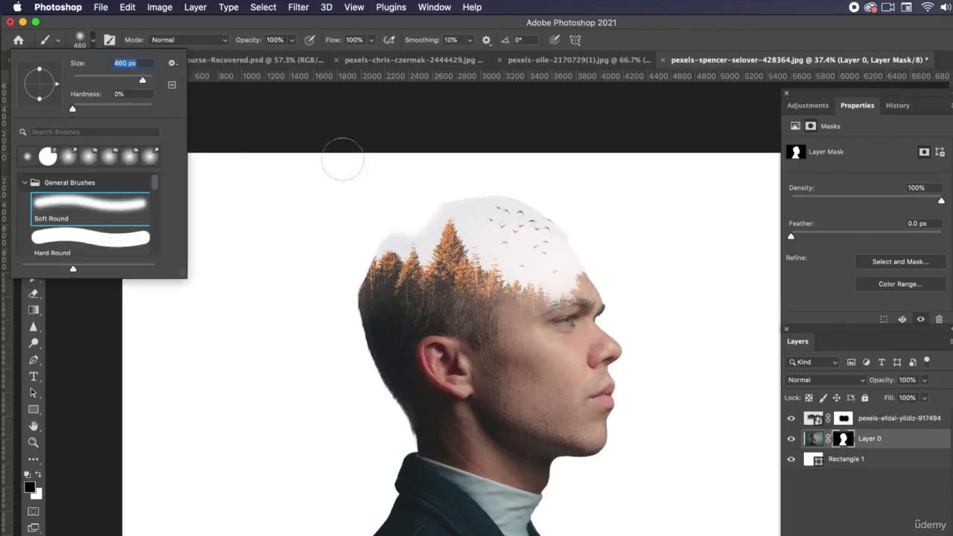
click(382, 220)
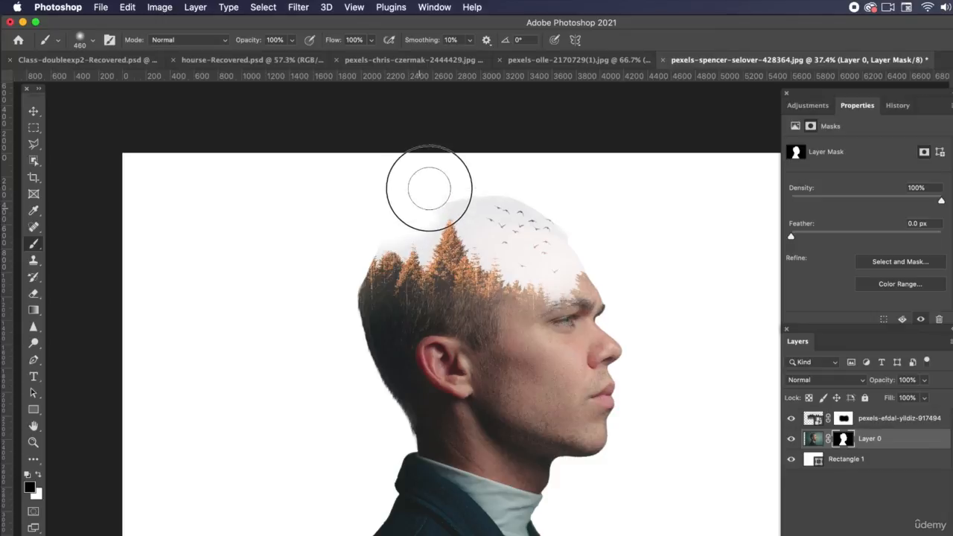
drag(478, 197, 497, 197)
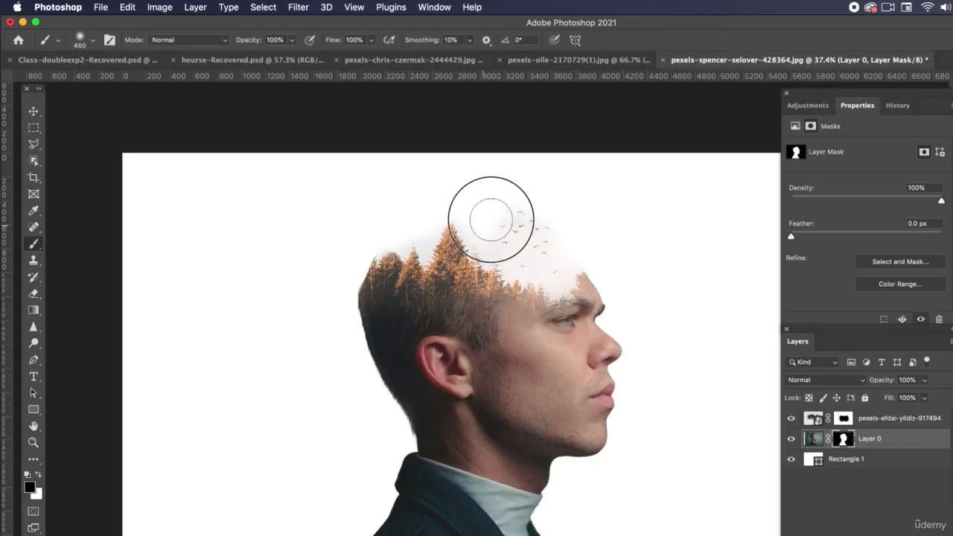
mouse_move(521, 242)
mouse_down()
mouse_move(555, 266)
mouse_move(563, 237)
mouse_move(514, 220)
mouse_move(541, 205)
mouse_move(556, 211)
mouse_move(568, 241)
mouse_move(531, 251)
mouse_move(486, 233)
mouse_move(457, 182)
mouse_move(404, 200)
mouse_move(413, 232)
mouse_move(419, 226)
mouse_move(381, 214)
mouse_up()
Step: Undo the last brush stroke and roll the history back to the Move state two entries before Free Transform
key(super+z)
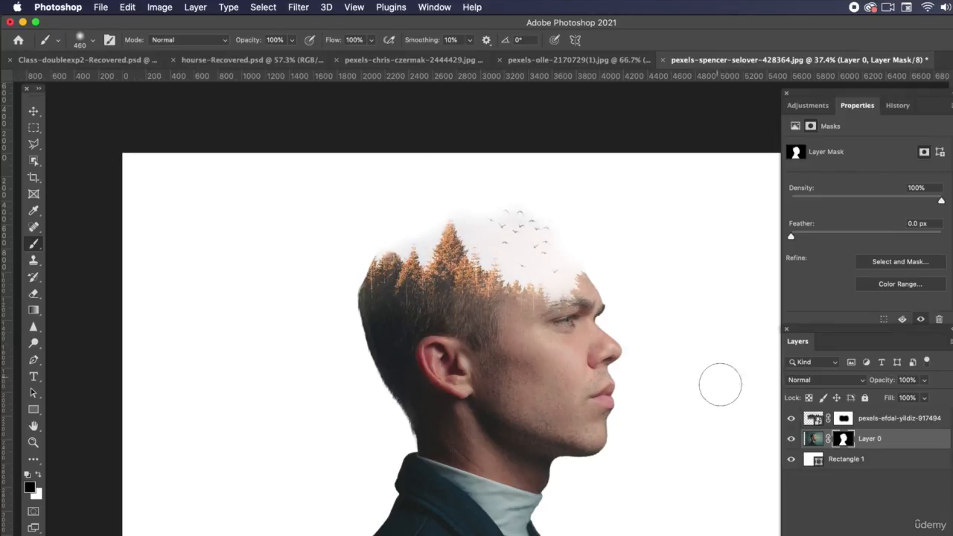
click(899, 107)
click(836, 187)
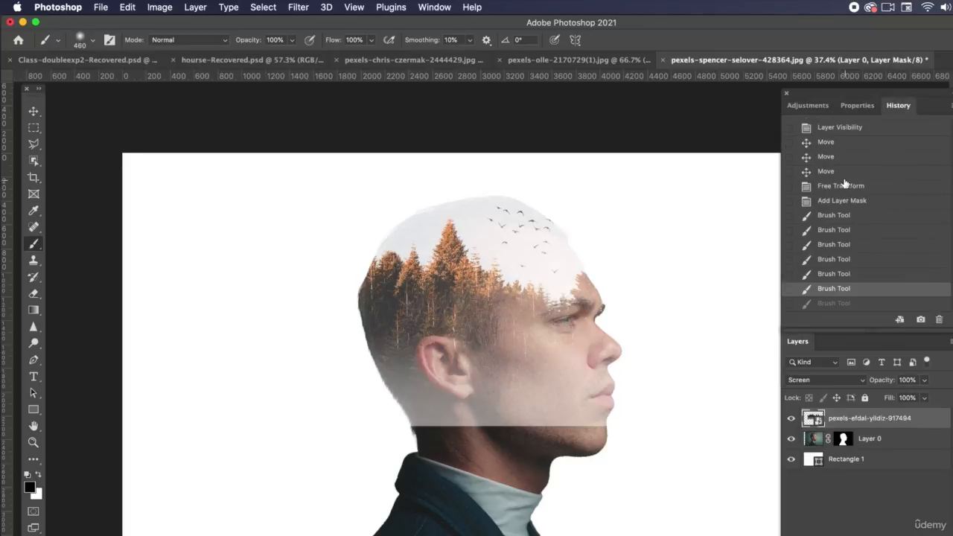
scroll(839, 201, up, 2)
click(836, 191)
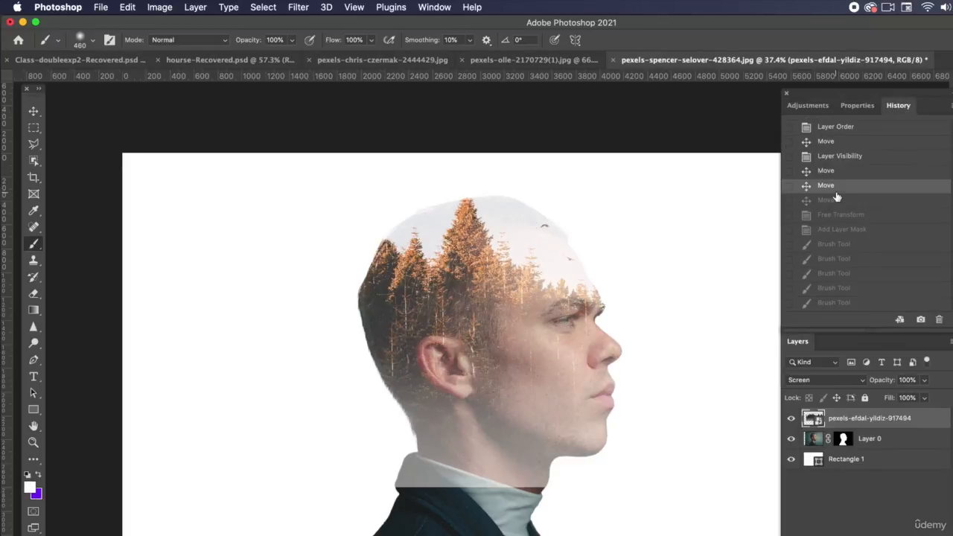
Step: Delete the forest layer pexels-efdal-yildiz-917494, leaving the masked man above the white rectangle
double_click(926, 419)
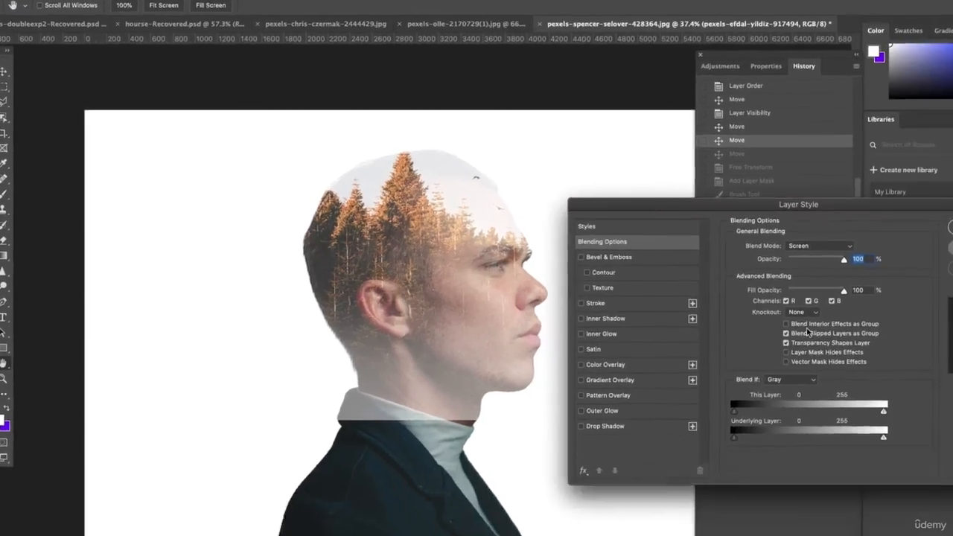
key(Escape)
drag(924, 419, 927, 465)
drag(765, 354, 774, 512)
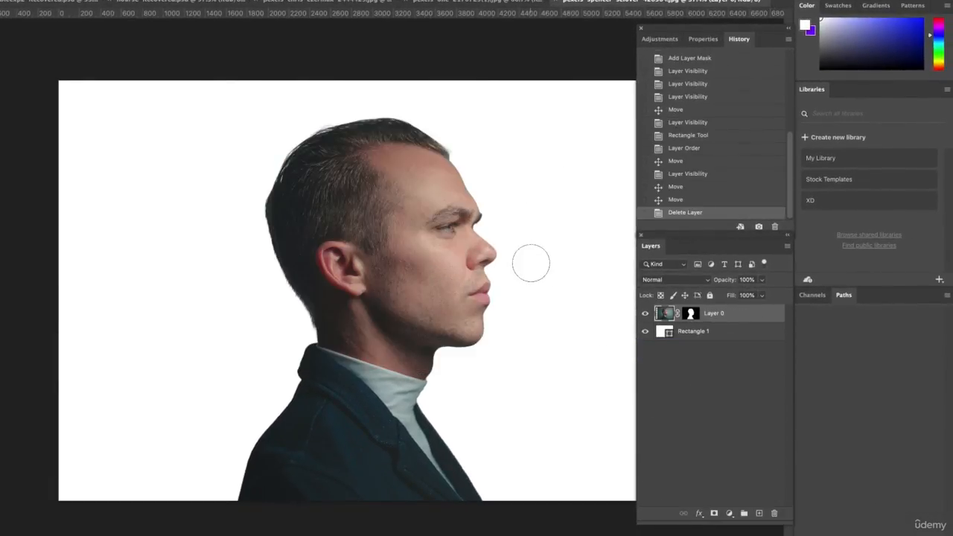